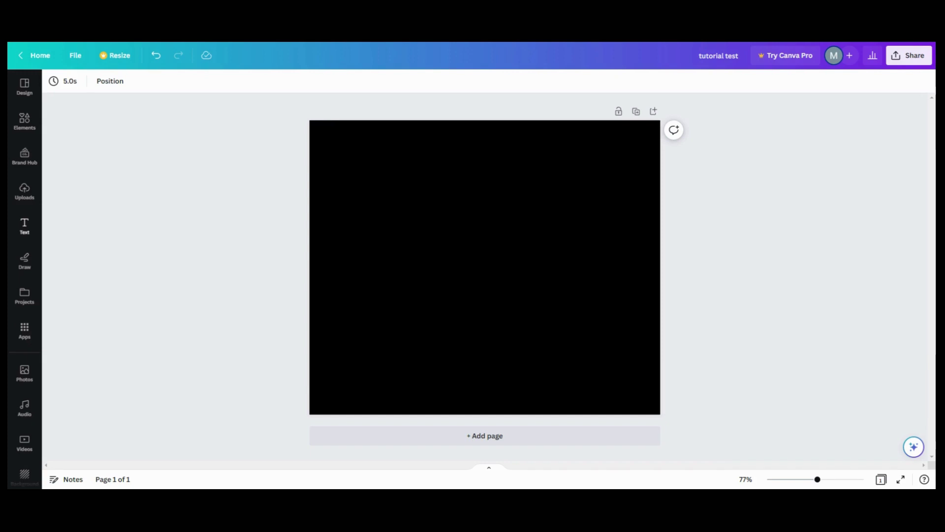
Step: Add the 'welcome little one!' text combination, ungroup it and delete its small name line
left_click(22, 231)
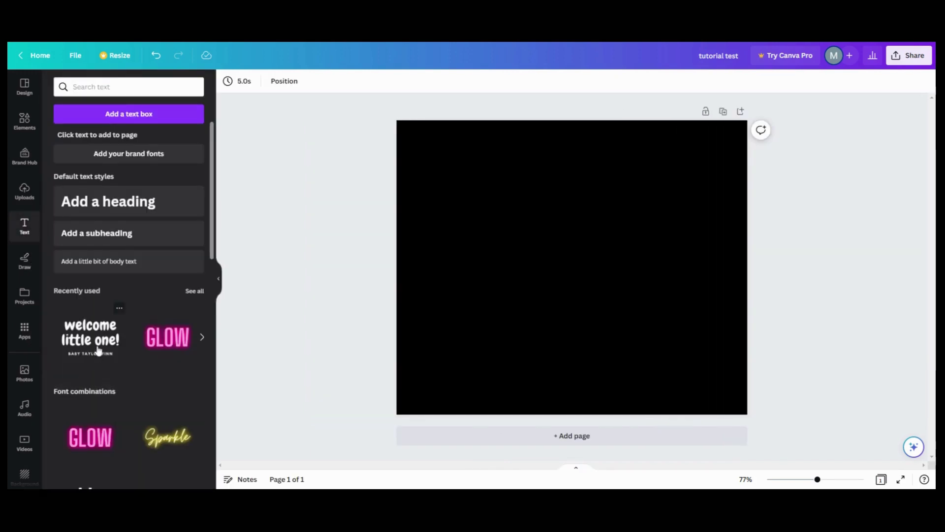
left_click(104, 358)
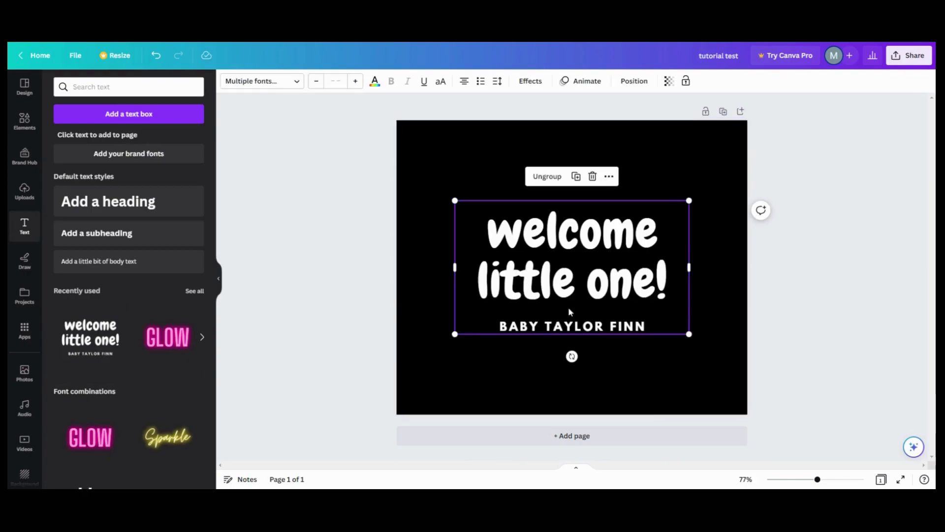
left_click(560, 178)
left_click(695, 301)
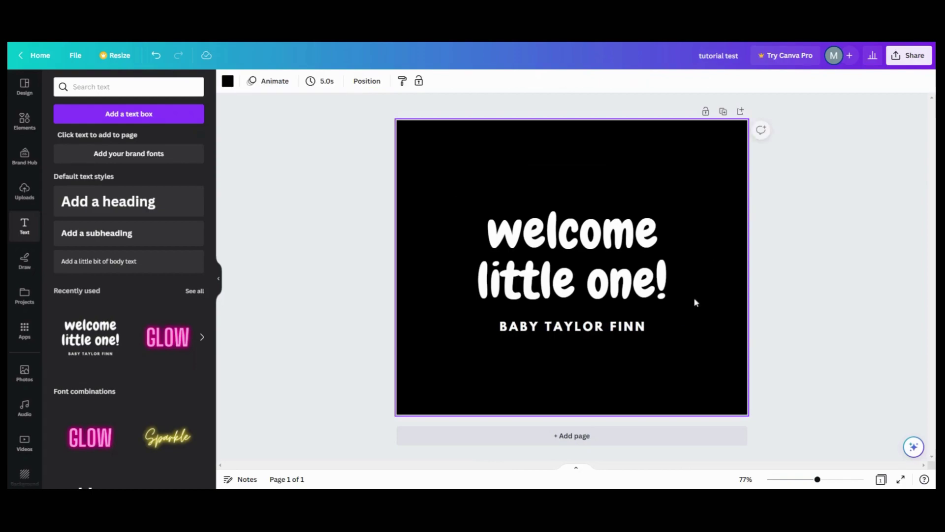
left_click(638, 327)
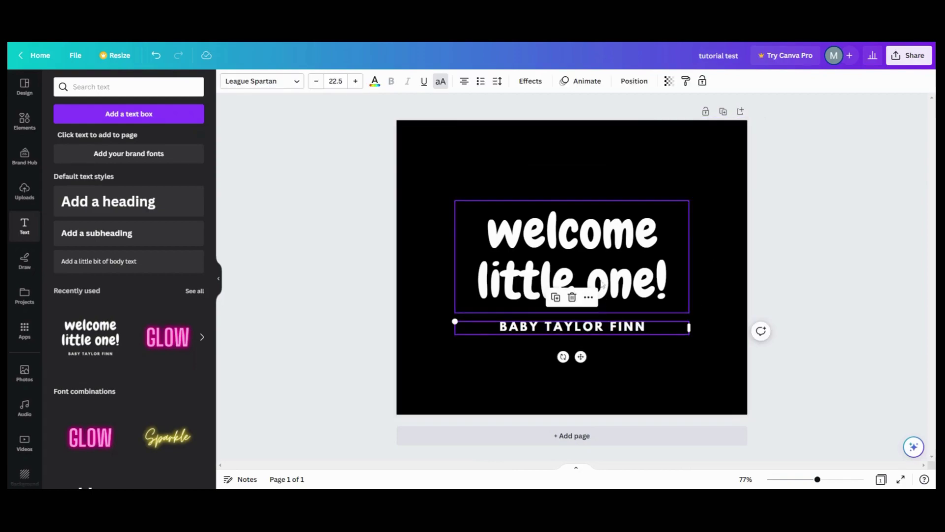
left_click(572, 297)
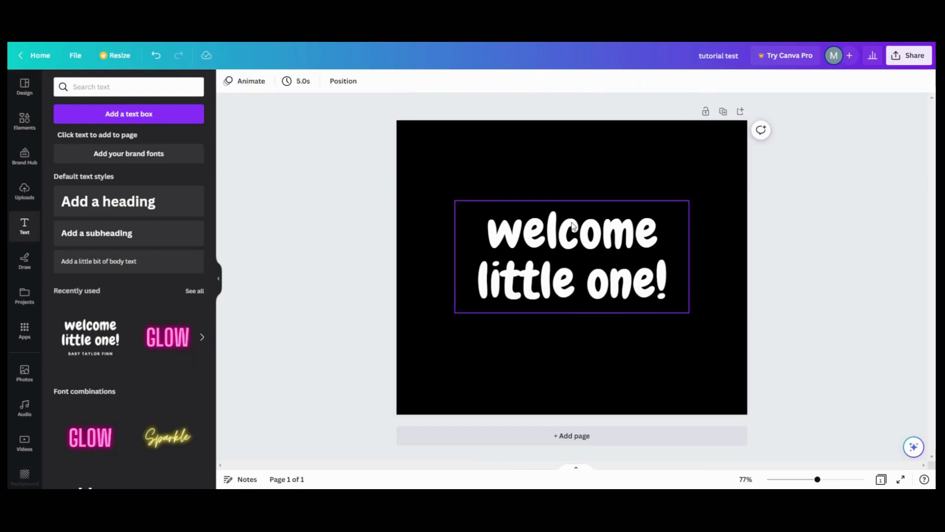
Step: Set the 'welcome little one!' heading to font size 60
left_click_drag(572, 225, 573, 220)
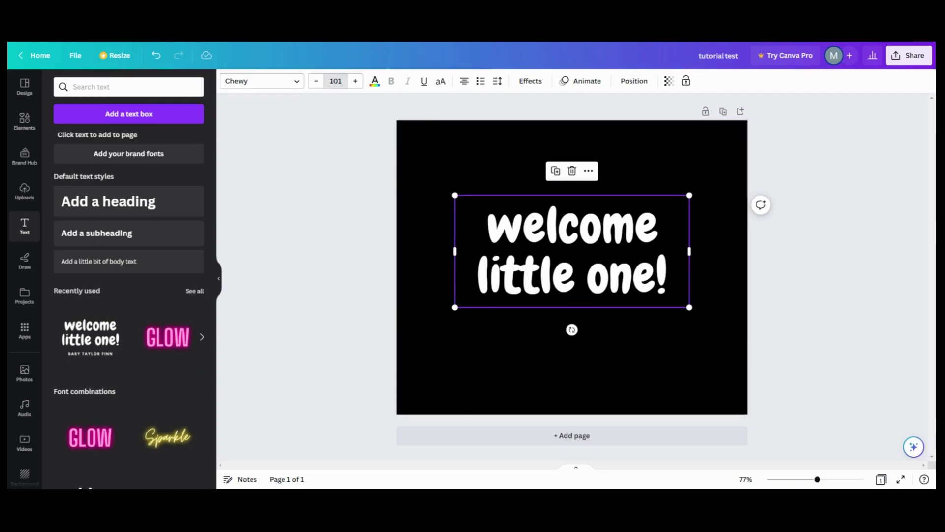
left_click(335, 80)
type("60")
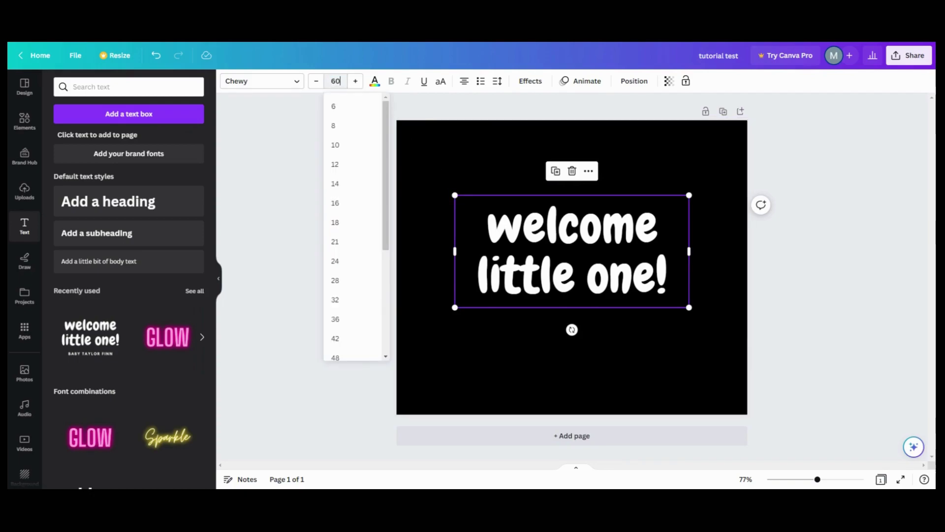
key("Return")
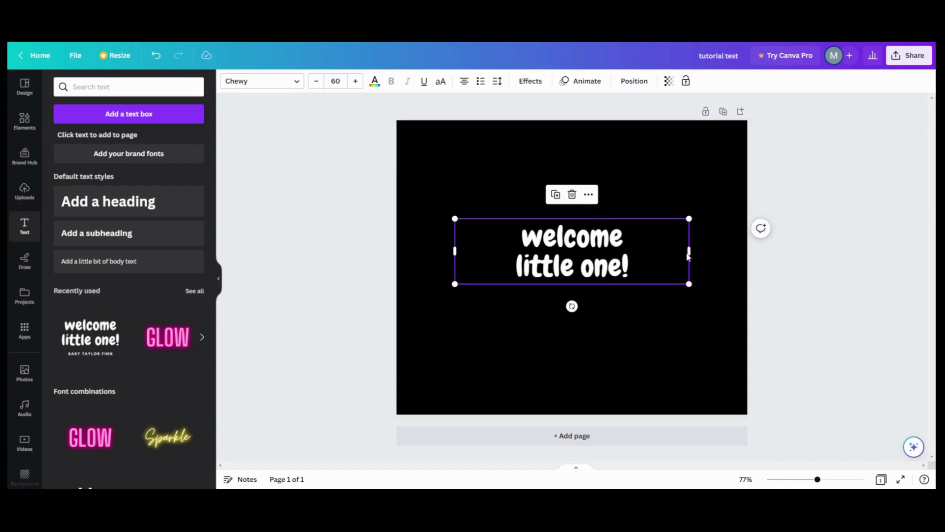
Step: Join the heading onto one line, then narrow its text box and centre it horizontally
left_click_drag(691, 249, 774, 237)
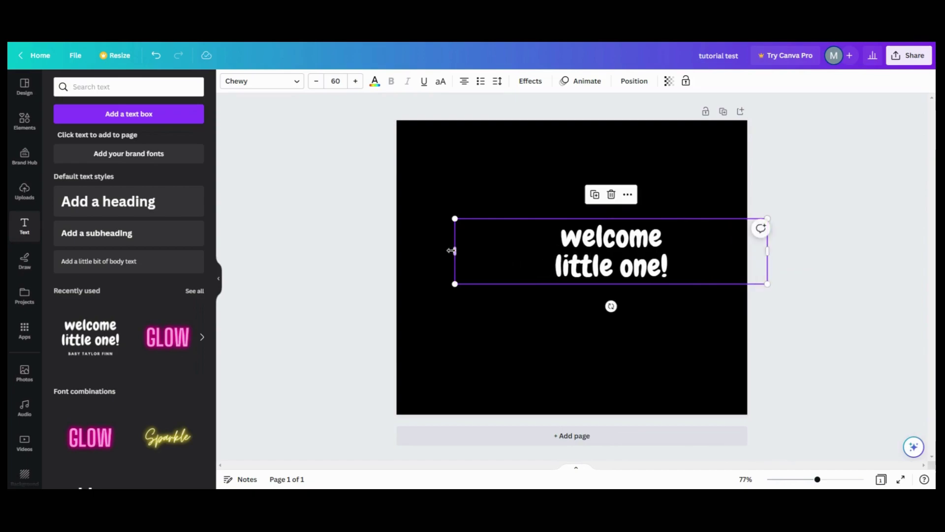
left_click_drag(452, 249, 275, 249)
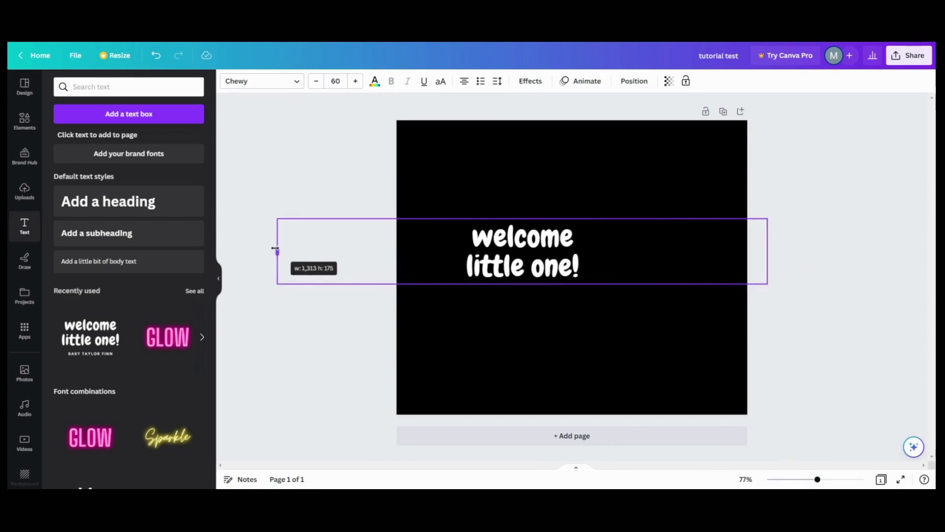
double_click(468, 271)
left_click(466, 266)
key("BackSpace")
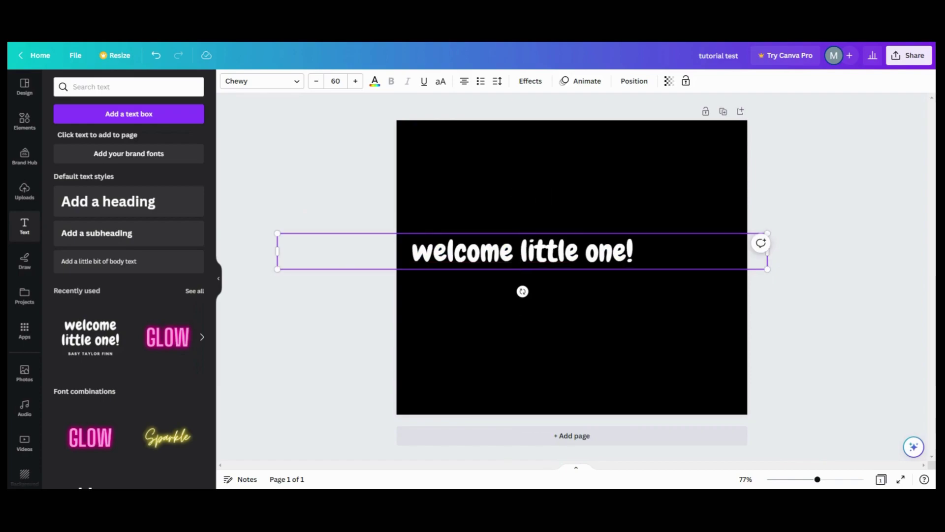
left_click_drag(276, 251, 525, 250)
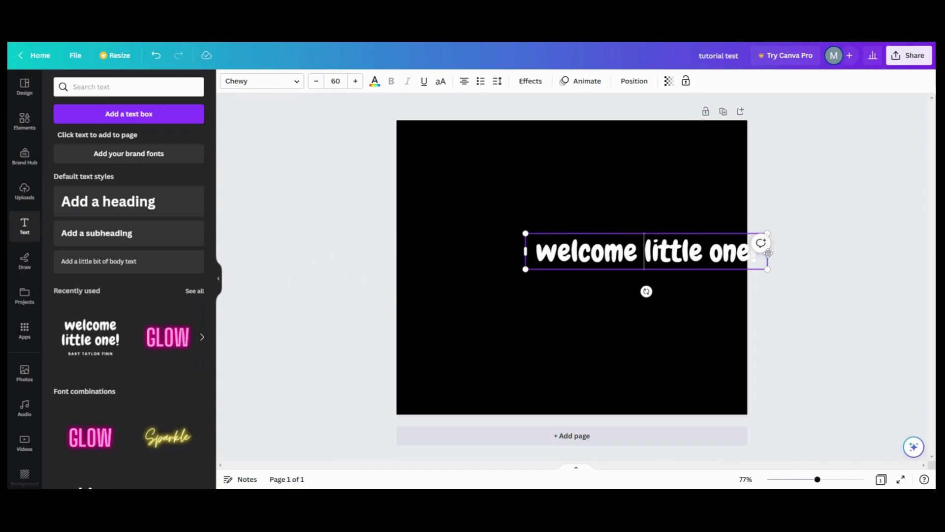
left_click_drag(760, 254, 693, 250)
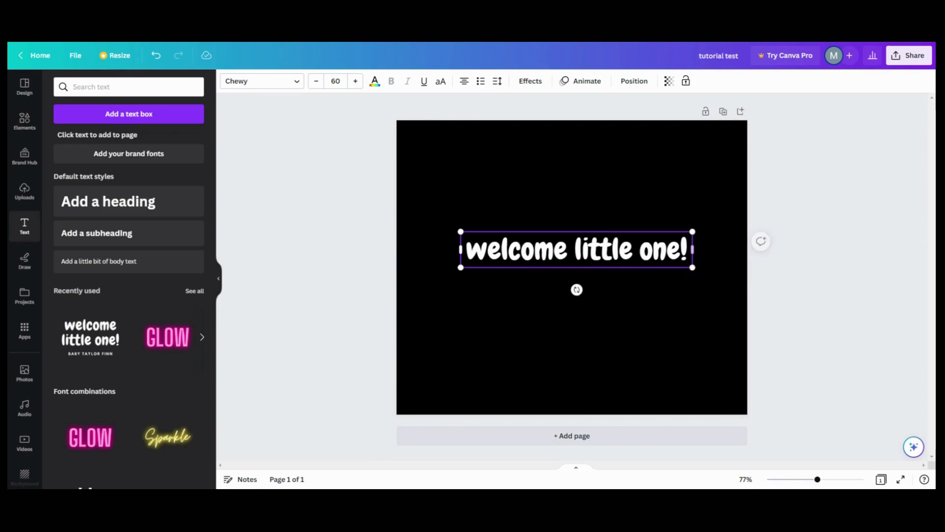
Step: Apply the Curve text effect to the heading and move it up the page
left_click(529, 87)
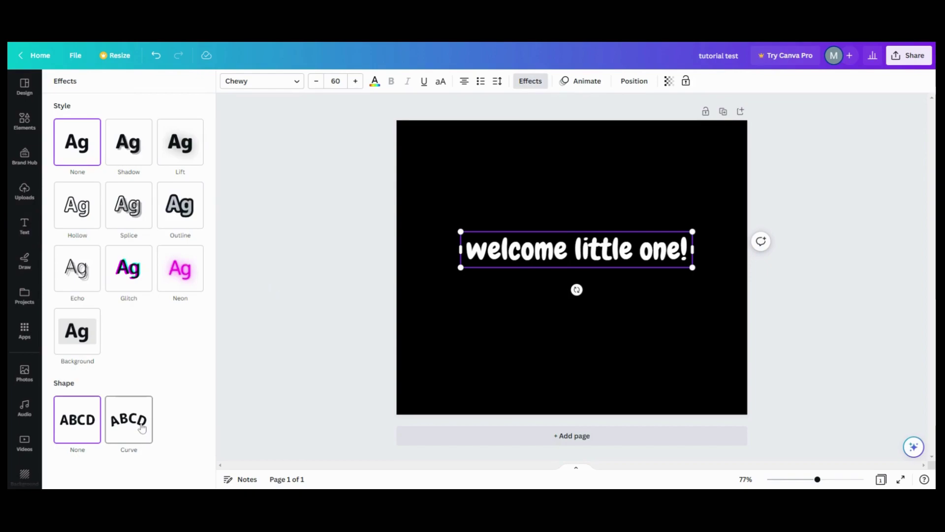
left_click(131, 449)
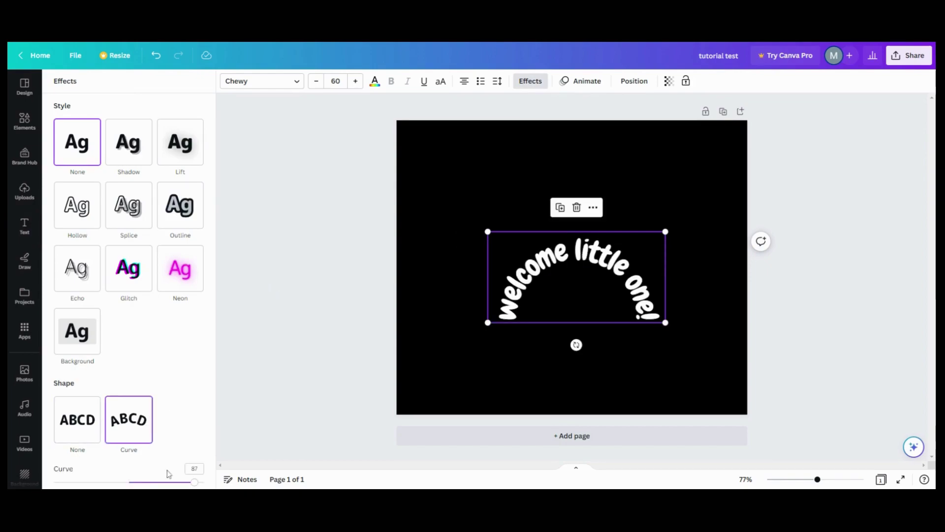
left_click_drag(193, 484, 197, 483)
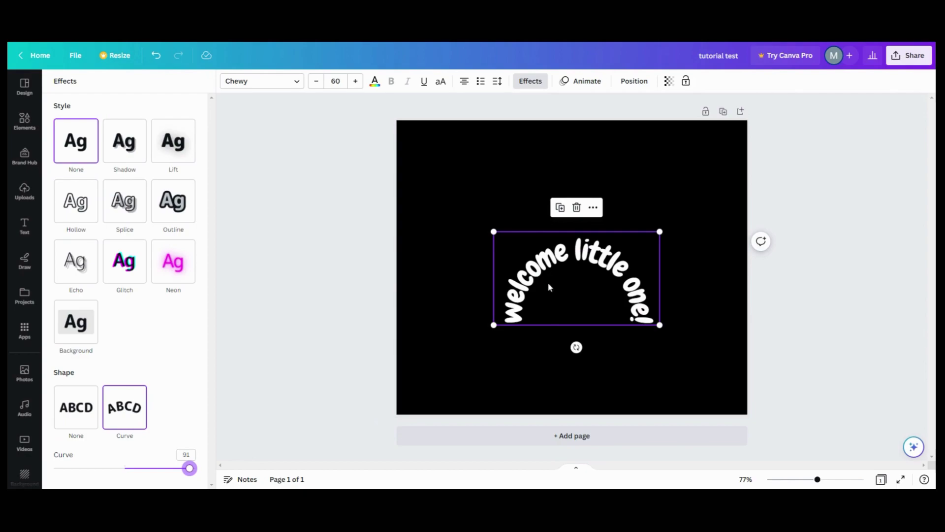
left_click_drag(576, 291, 567, 225)
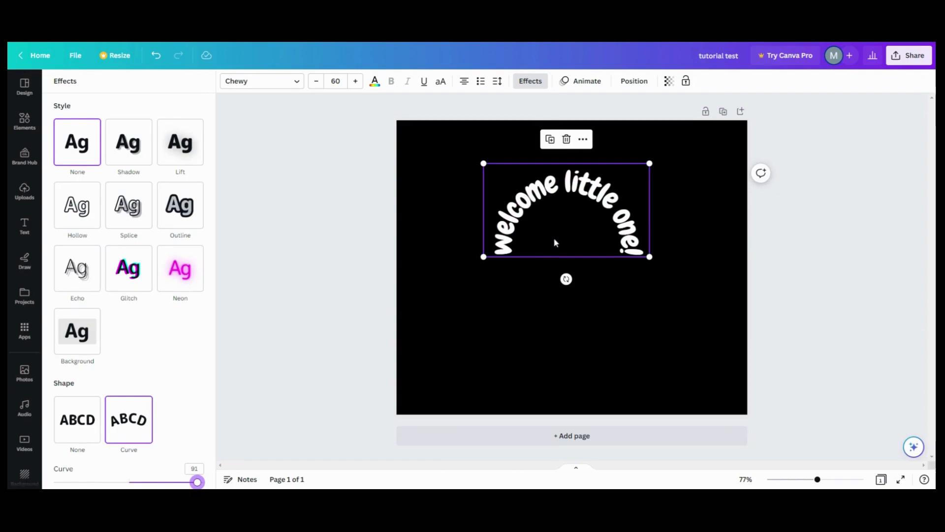
Step: Reduce the curved heading to size 45 and set the curve to 63
left_click(316, 86)
left_click(316, 86)
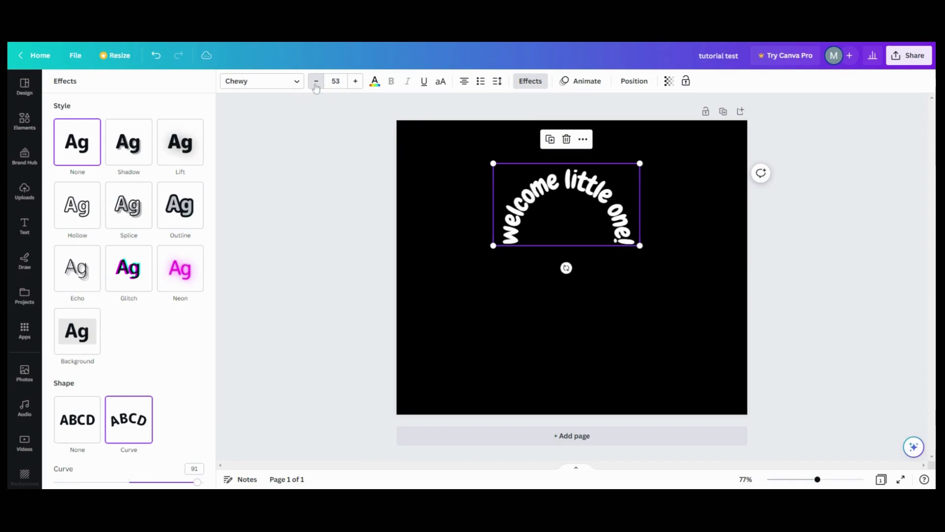
left_click(316, 85)
left_click(316, 86)
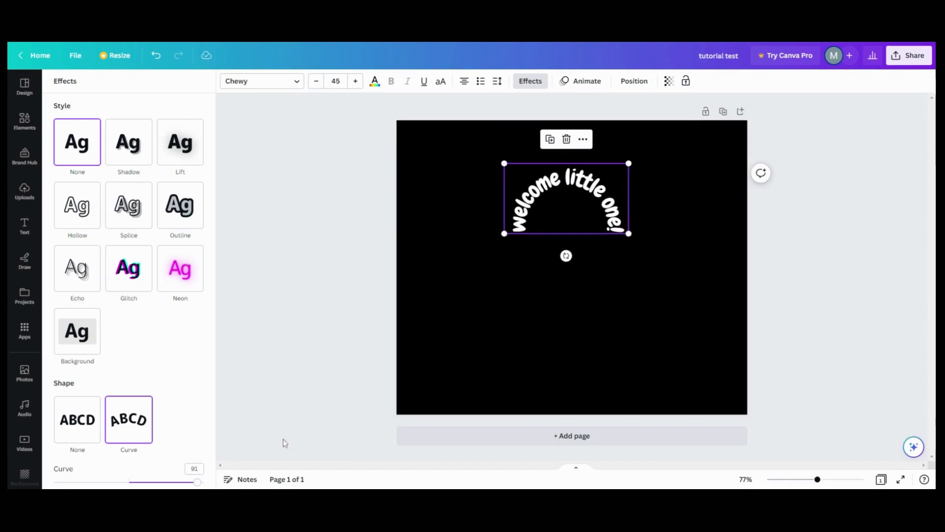
left_click_drag(200, 485, 177, 482)
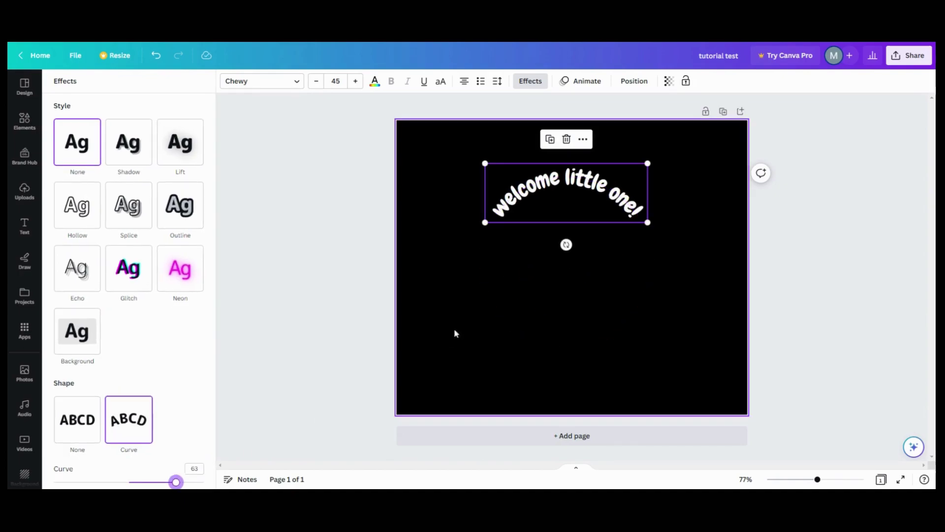
Step: Duplicate the curved text and place a copy rotated about 107° on the ring's right
left_click(551, 141)
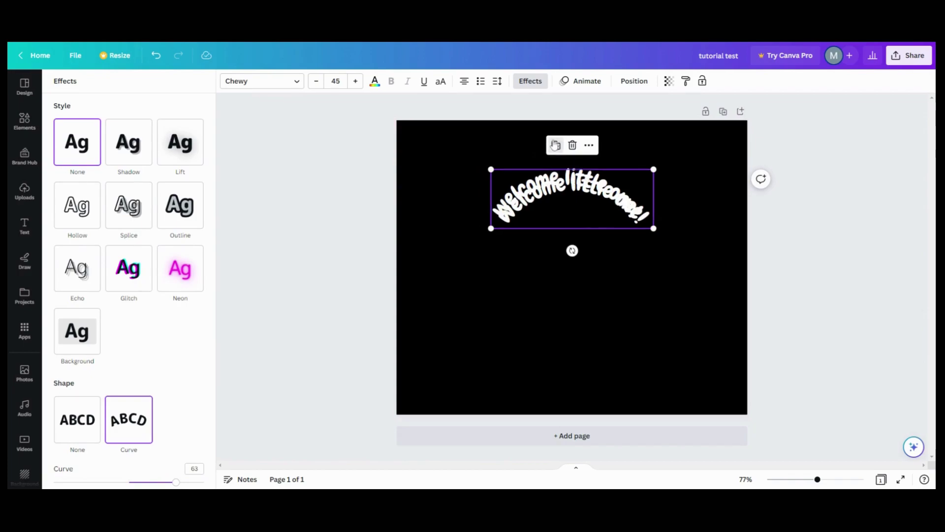
mouse_move(565, 222)
left_mouse_down()
mouse_move(570, 264)
mouse_move(561, 238)
left_mouse_up()
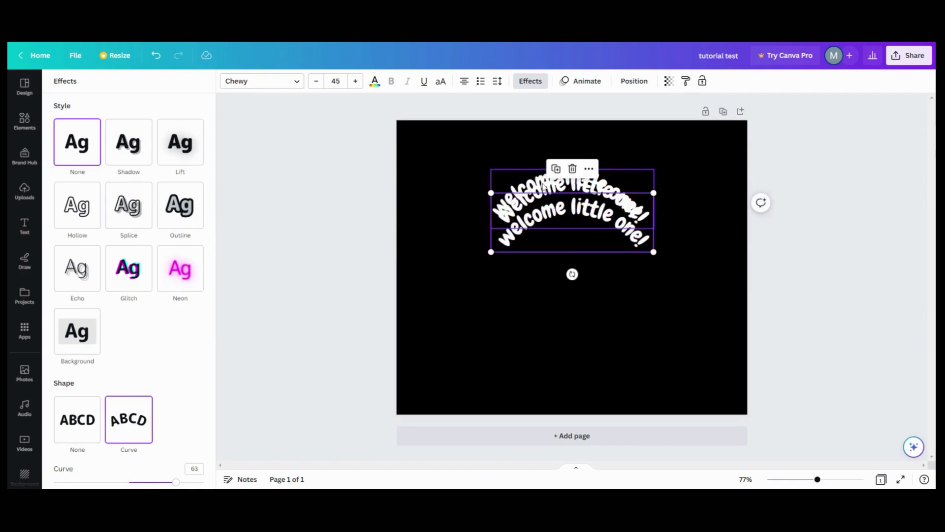
left_click_drag(543, 185, 565, 170)
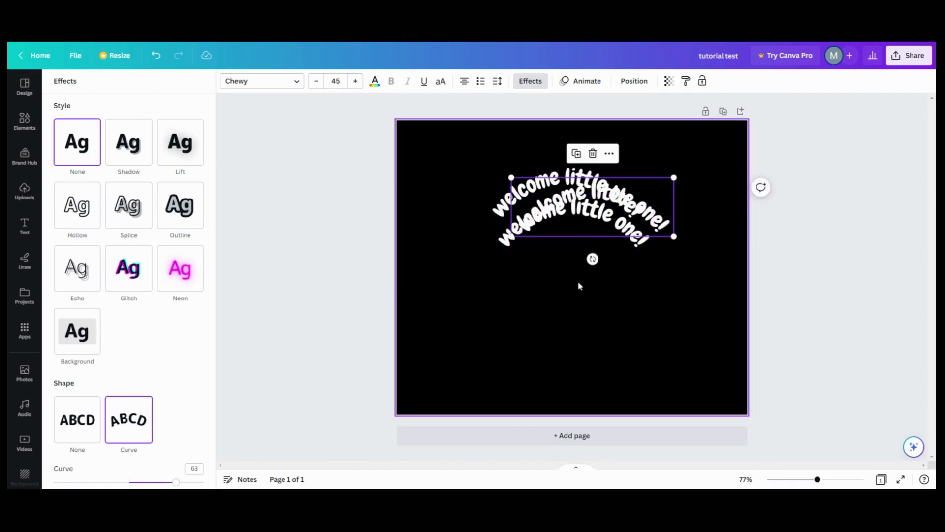
left_click_drag(593, 258, 462, 166)
left_click_drag(587, 261, 635, 376)
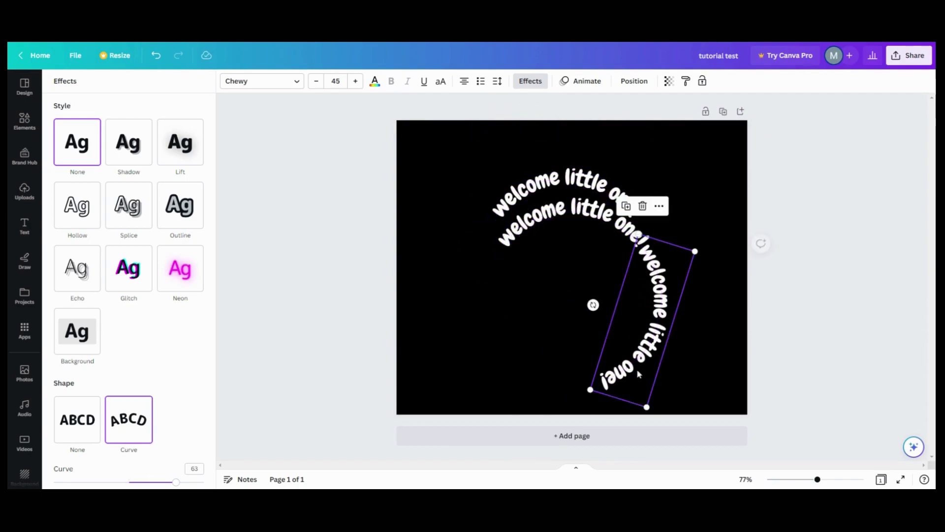
Step: Place another copy on the ring's left side, rotated about -87°
left_click_drag(532, 225, 444, 291)
left_click_drag(484, 338, 667, 235)
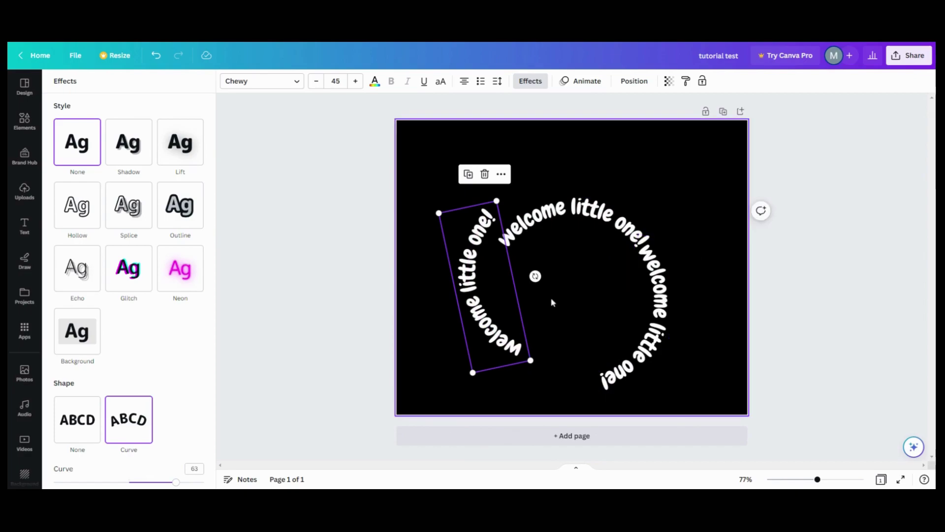
left_click_drag(506, 309, 512, 336)
left_click_drag(507, 379, 514, 387)
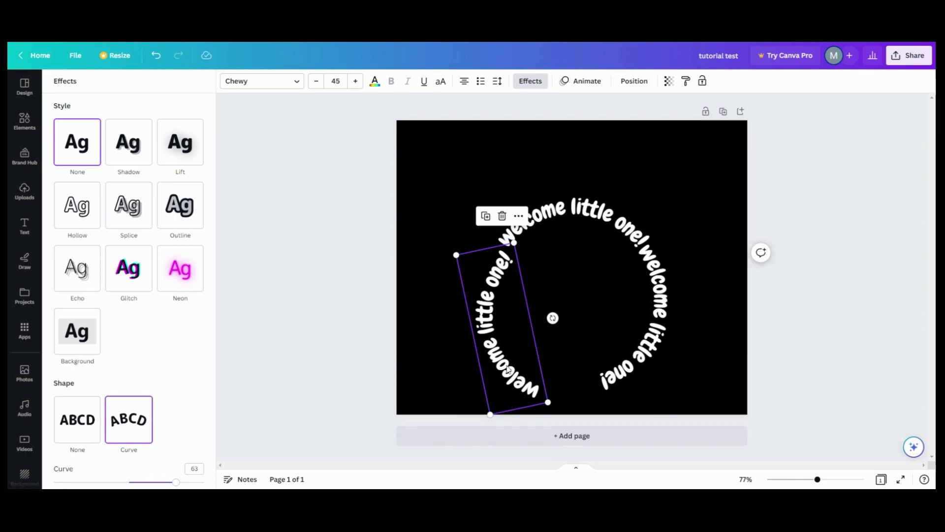
left_click_drag(507, 363, 494, 358)
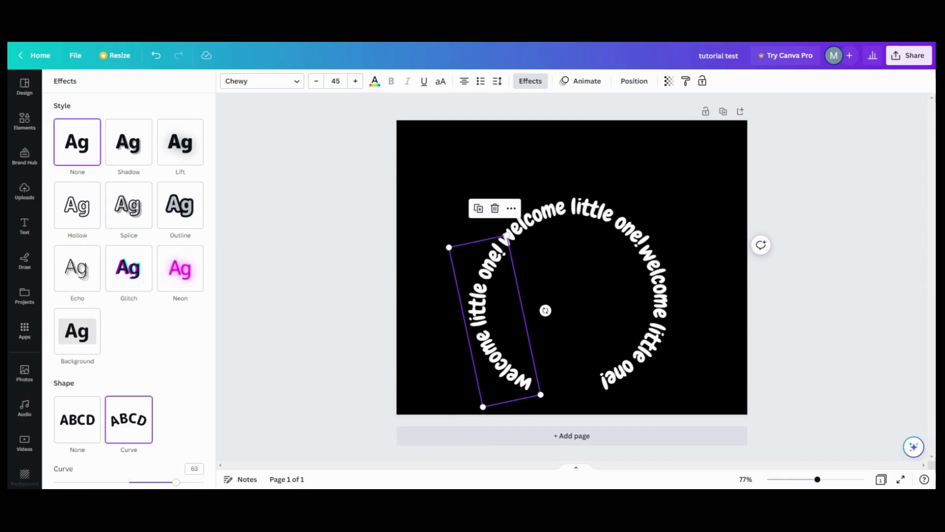
Step: Shrink the left, top and right arcs to about size 34 and move the right arc up into the circle
left_click(317, 80)
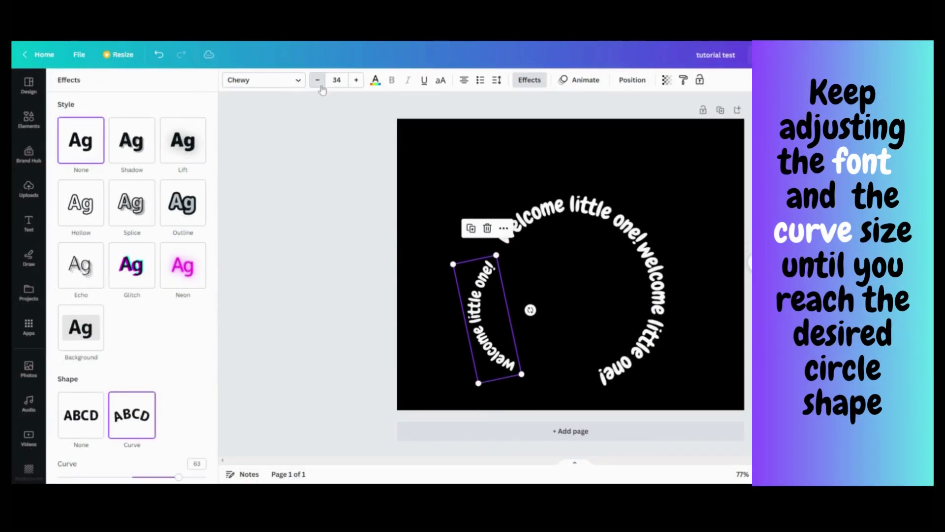
left_click(571, 210)
left_click(318, 80)
left_click(650, 296)
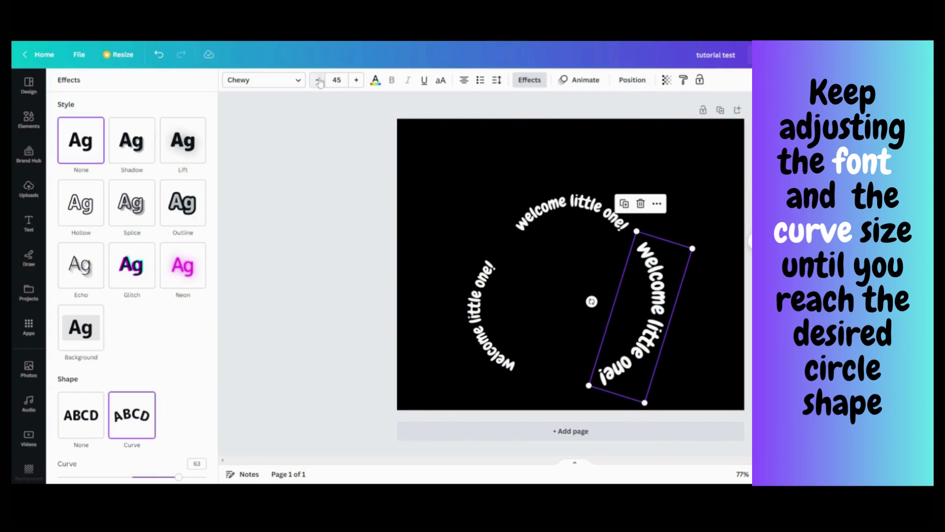
left_click(317, 80)
left_click(318, 80)
left_click_drag(651, 300, 616, 301)
Step: Rotate the left arc to close the circle, set the arcs to size 33 and centre the ring
left_click(485, 315)
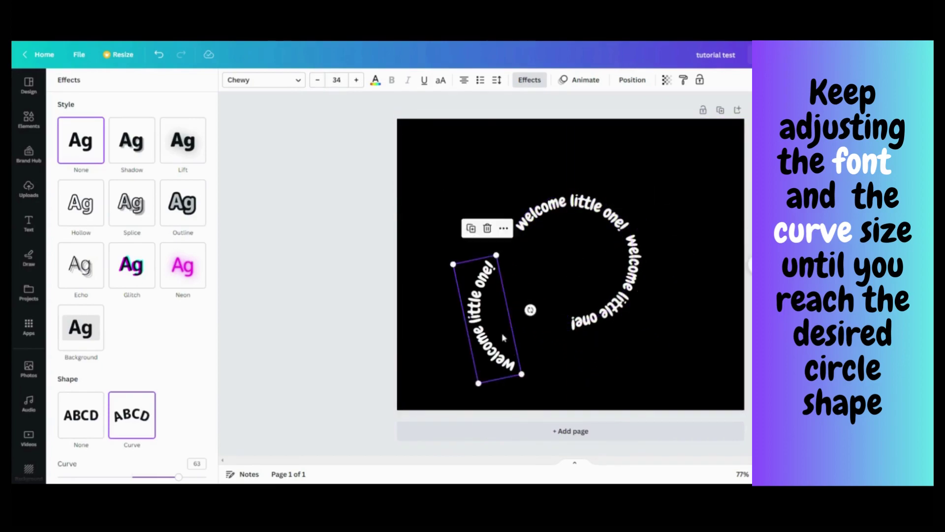
left_click_drag(485, 315, 512, 280)
left_click_drag(522, 345, 571, 264)
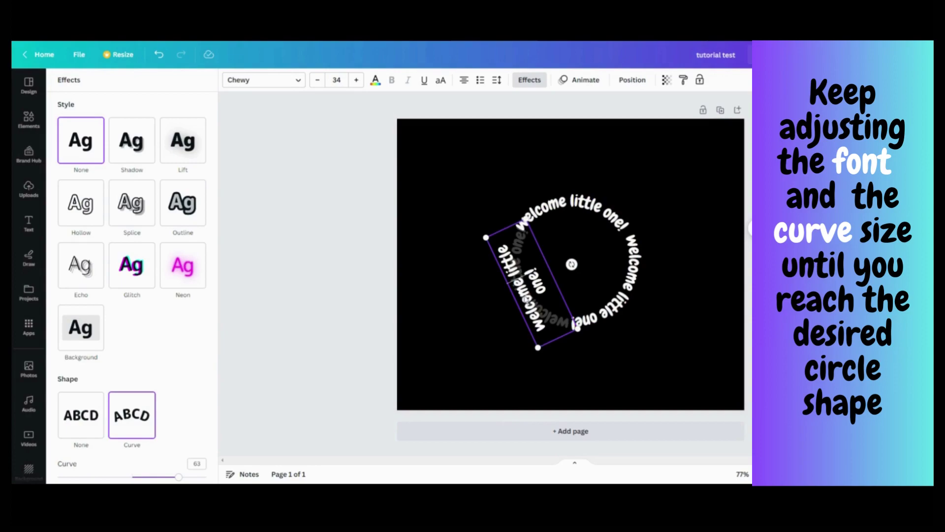
key("Tab")
key("Tab")
left_click(317, 80)
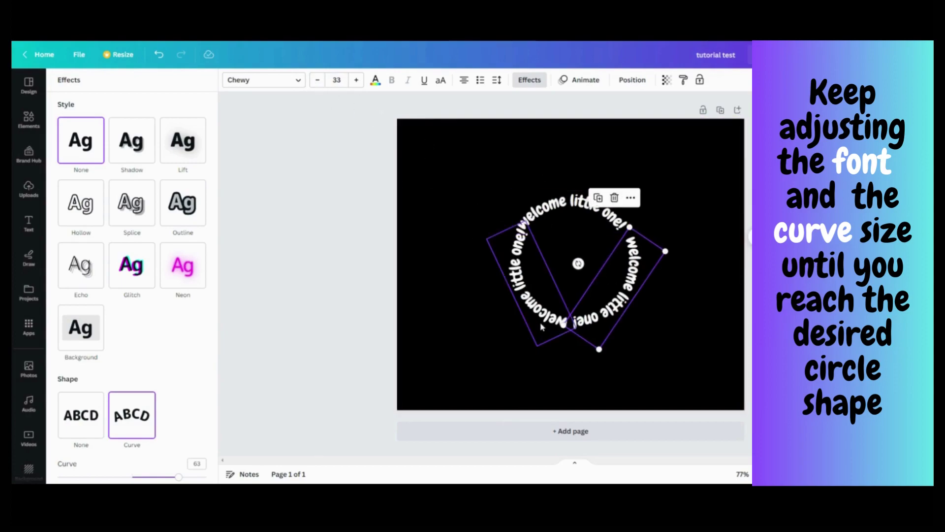
left_click_drag(561, 266, 571, 264)
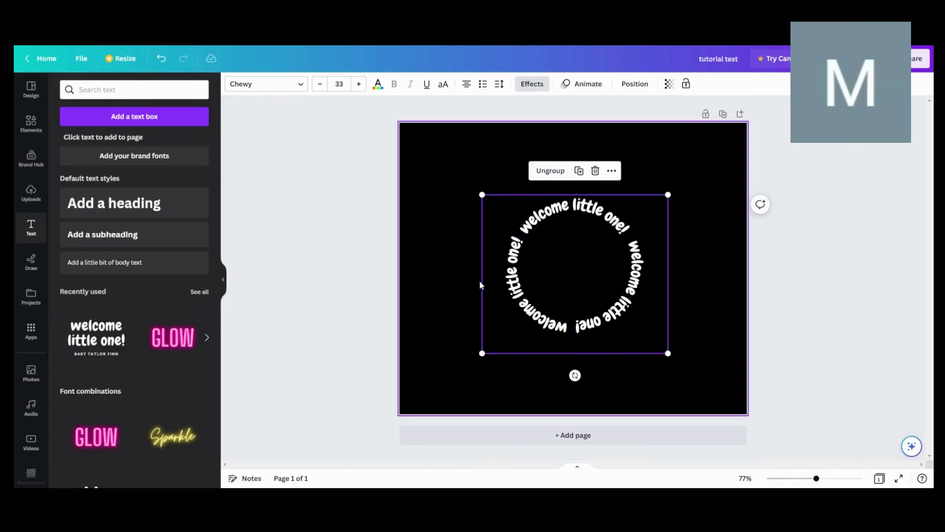
Step: Duplicate the text ring, shrink the copy and centre it inside the first ring
left_click(450, 291)
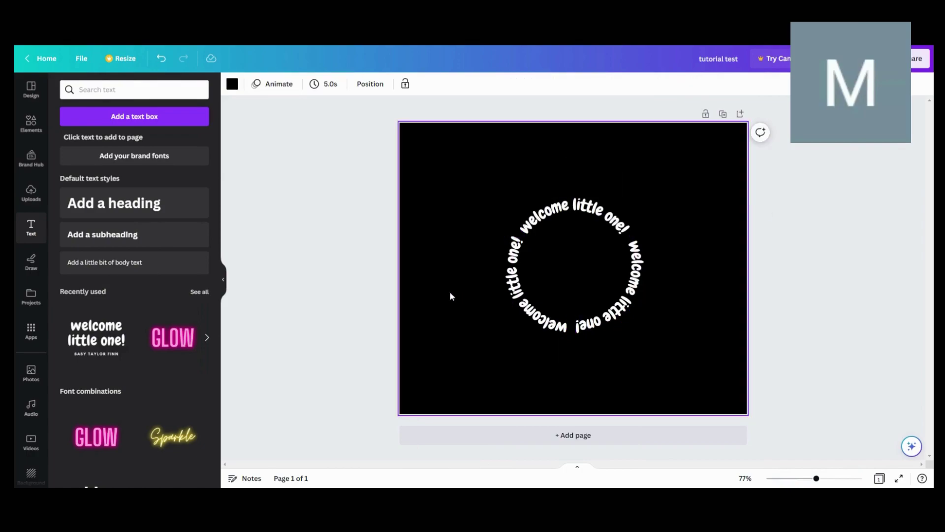
left_click(552, 258)
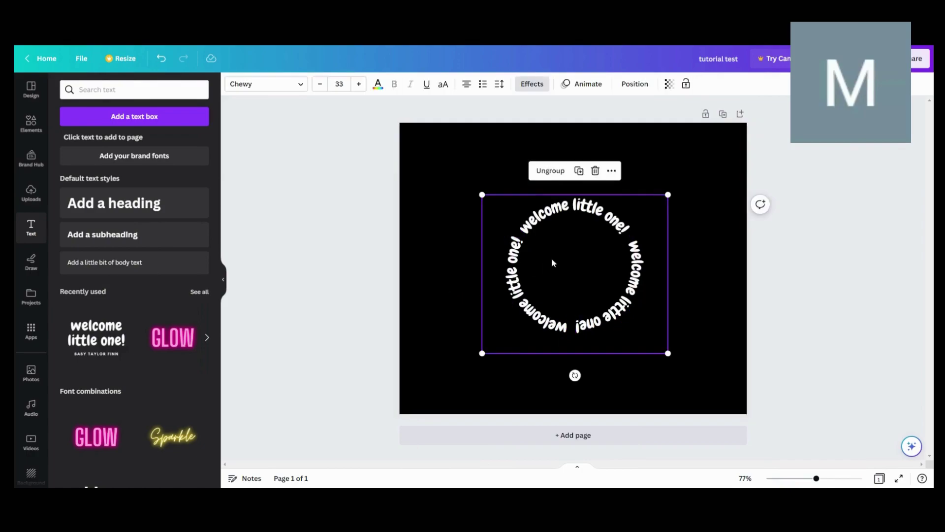
left_click(581, 177)
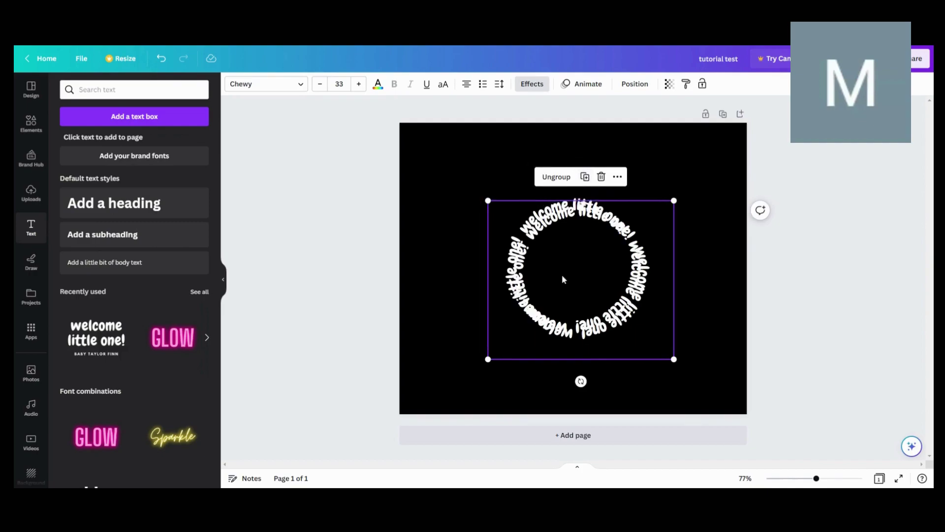
left_click_drag(489, 201, 510, 219)
left_click_drag(592, 284, 579, 271)
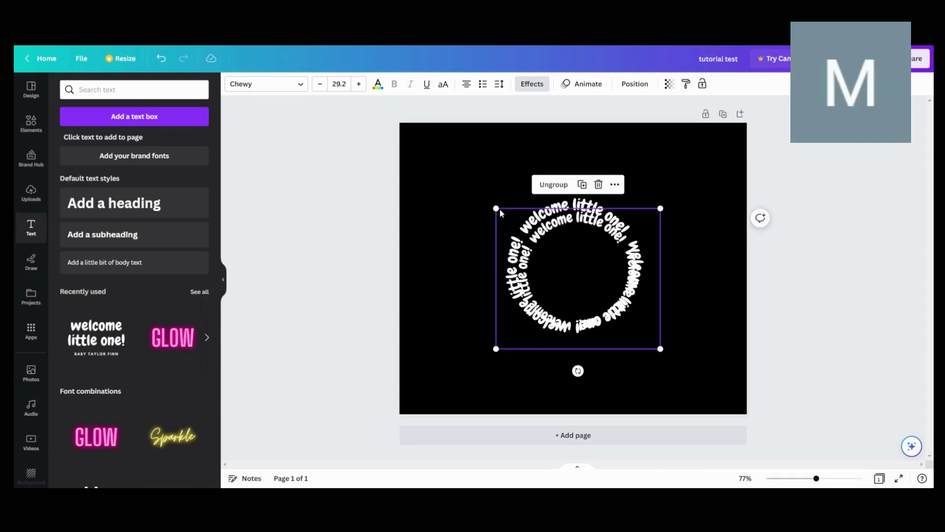
left_click_drag(501, 211, 512, 221)
left_click_drag(573, 273, 564, 260)
left_click_drag(502, 338, 505, 335)
left_click_drag(581, 264, 576, 262)
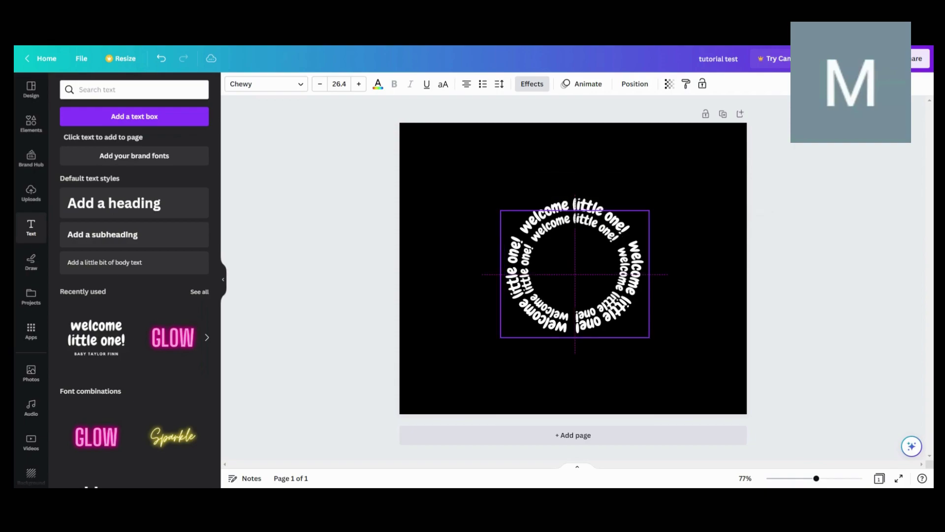
left_click_drag(576, 262, 576, 262)
key("Up")
key("Up")
key("Up")
key("Up")
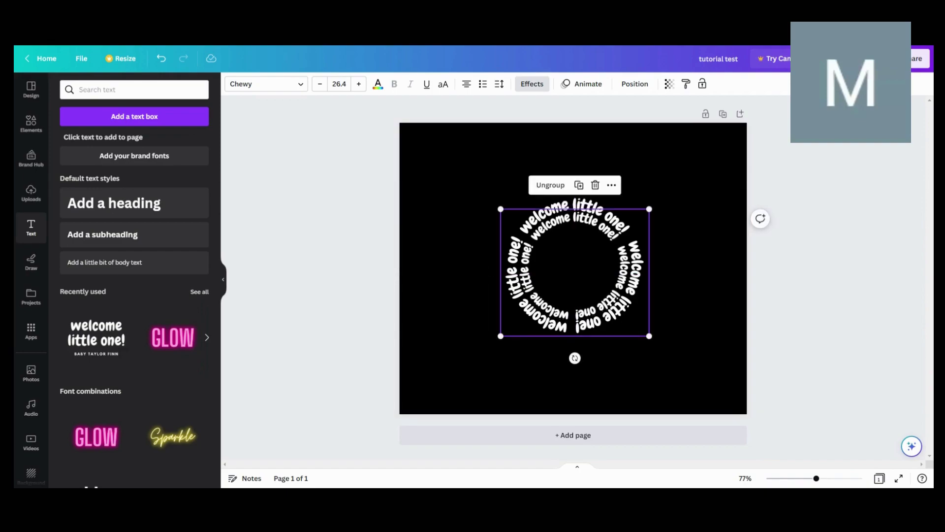
Step: Duplicate the ring again and enlarge the copy into an outer ring of 624 by 532
left_click(579, 185)
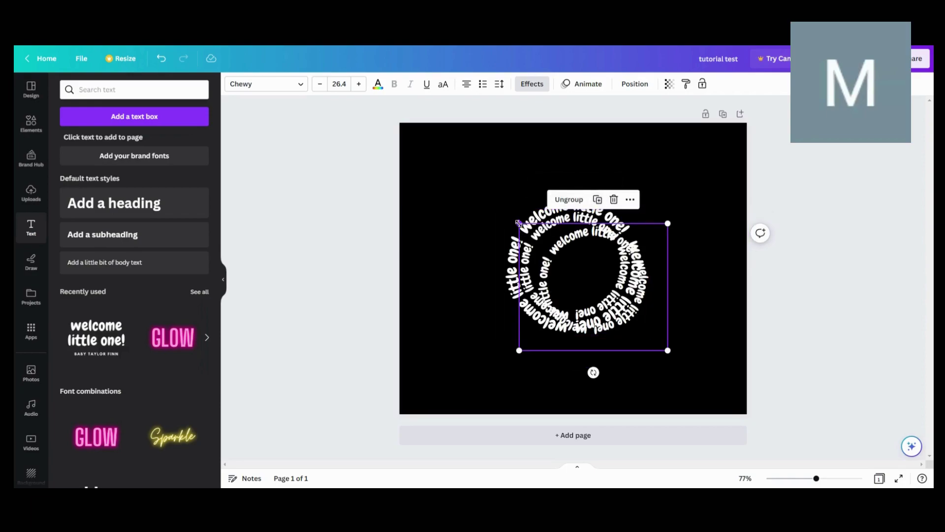
left_click_drag(518, 223, 462, 192)
left_click_drag(668, 350, 692, 372)
left_click_drag(471, 183, 454, 183)
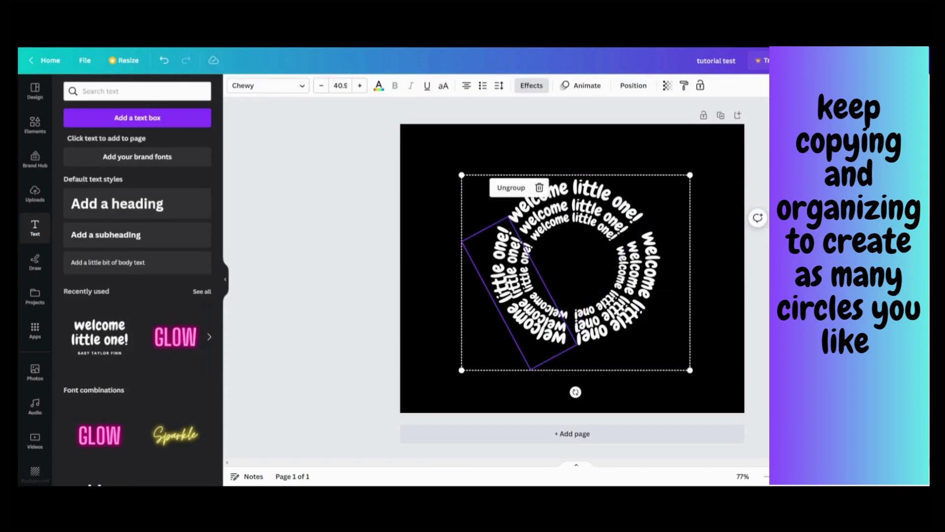
Step: Select the outer ring from the Layers list and enlarge it slightly
left_click(633, 85)
left_click(175, 86)
left_click(158, 147)
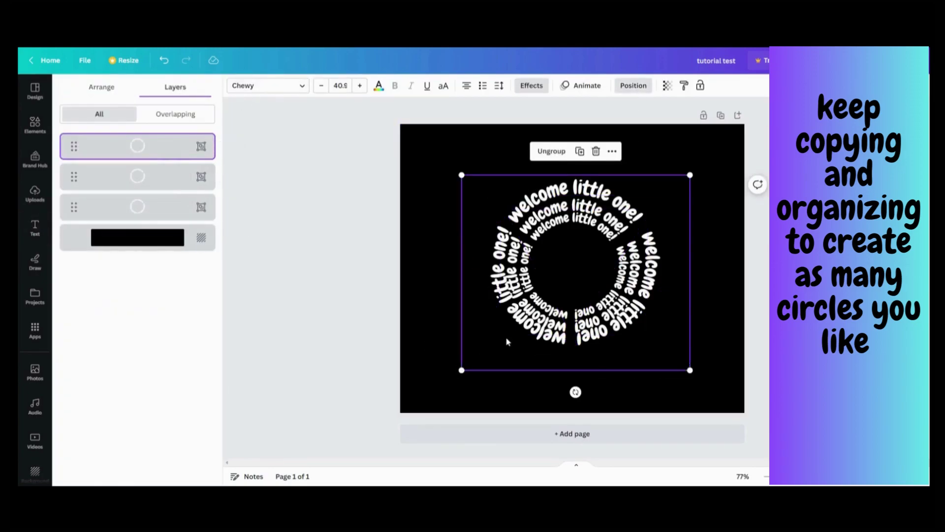
left_click_drag(505, 357, 506, 359)
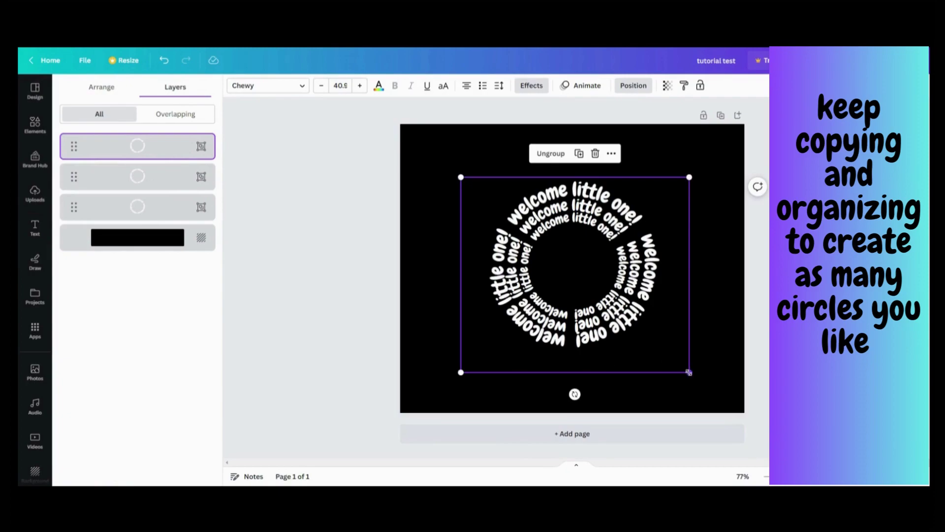
left_click_drag(690, 372, 691, 374)
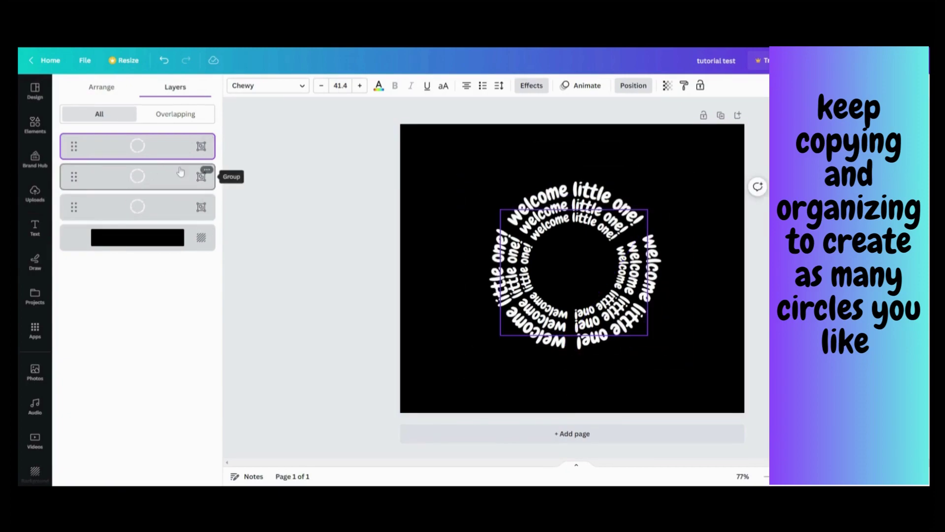
Step: Duplicate the outer ring into a fourth, larger ring at size 50.3 and group all four rings
left_click(578, 154)
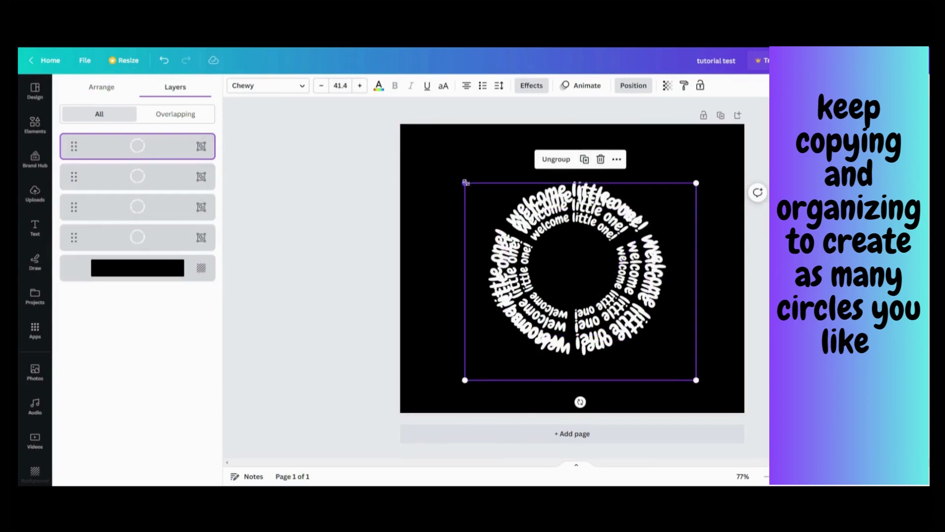
left_click_drag(695, 378, 717, 397)
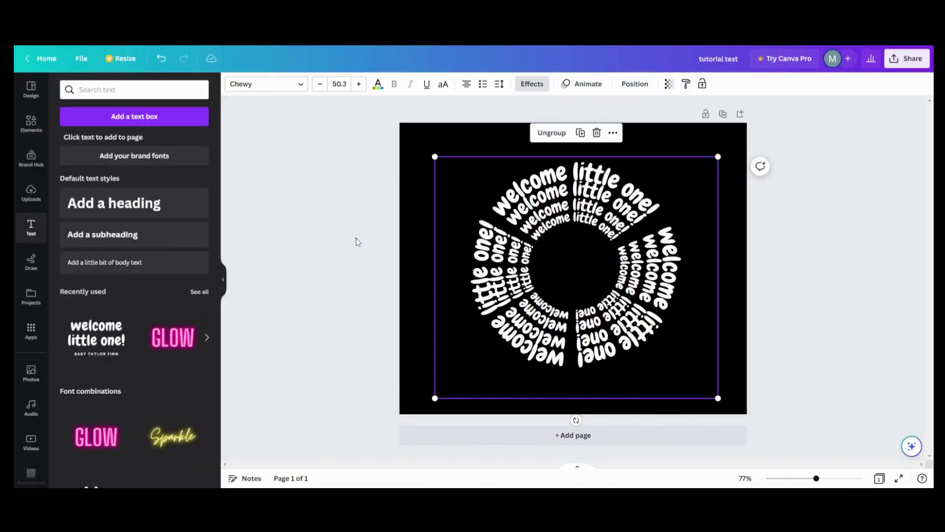
left_click(356, 238)
left_click_drag(461, 144, 746, 372)
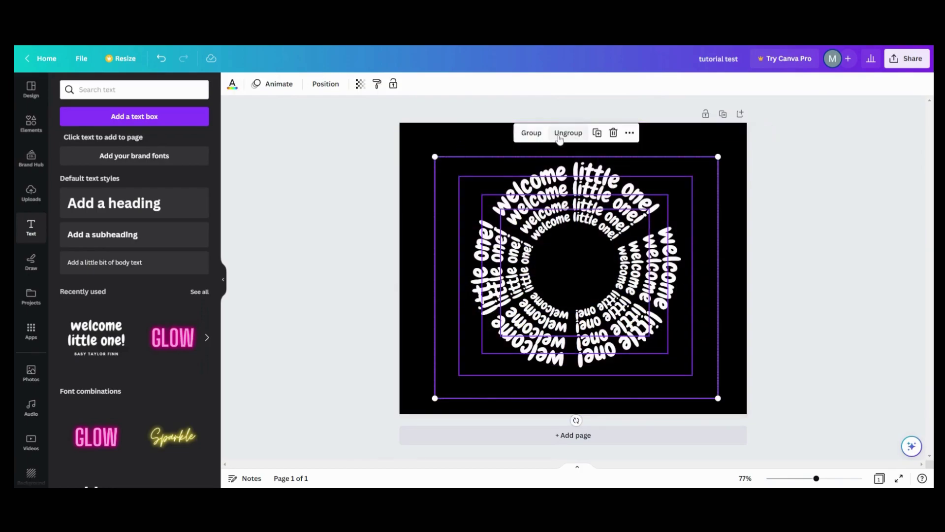
left_click(531, 132)
left_click(383, 290)
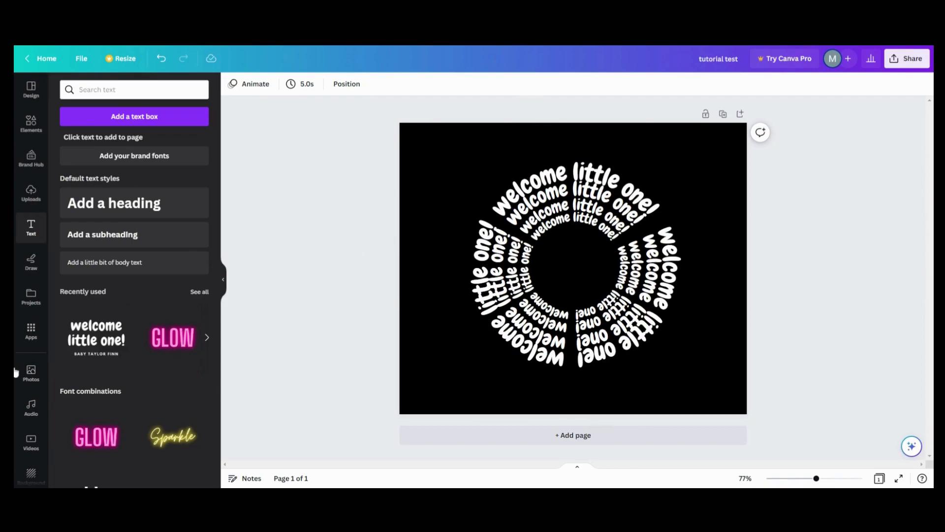
Step: Add the Black Gradient Rectangle from Starred elements to the centre of the rings
scroll(31, 389, "down", 3)
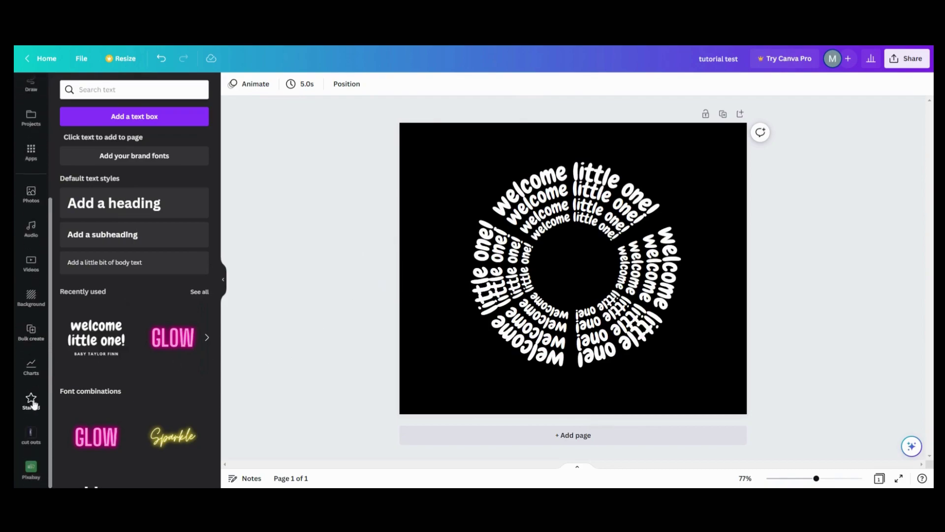
left_click(31, 402)
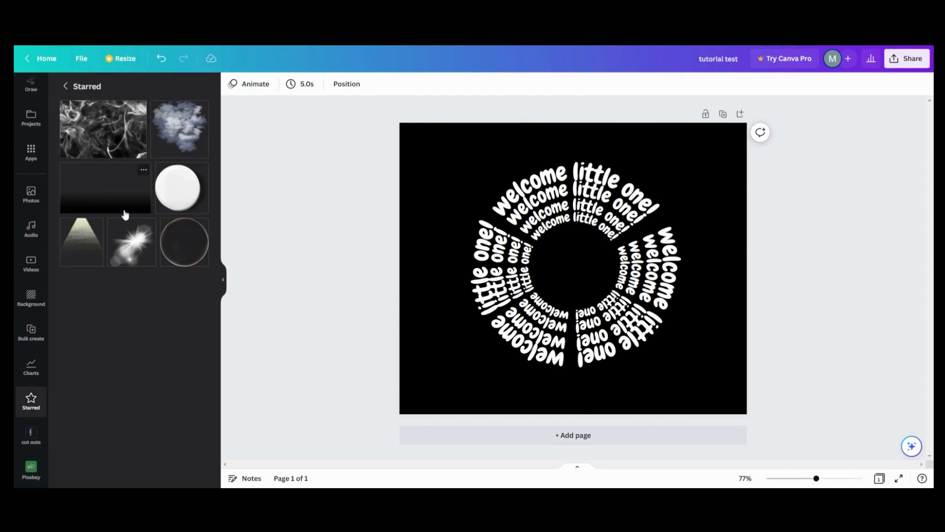
left_click(126, 211)
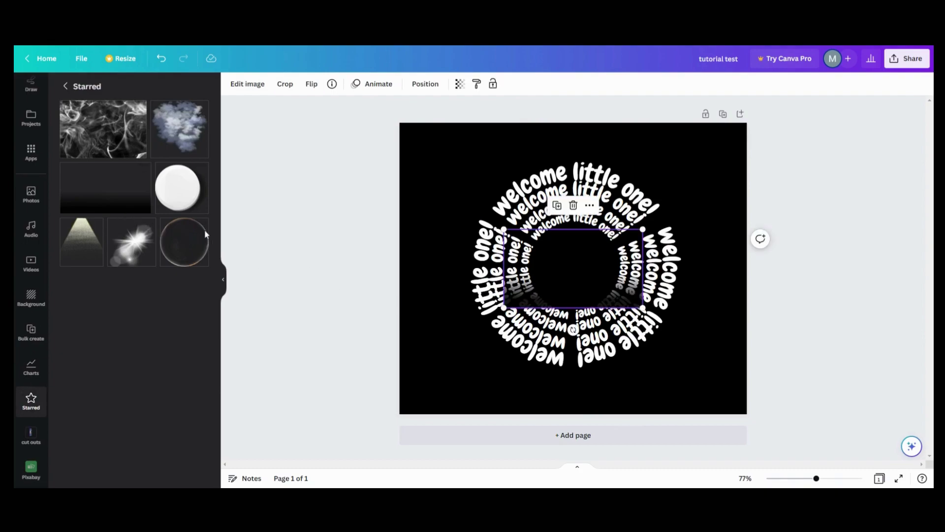
left_click(143, 171)
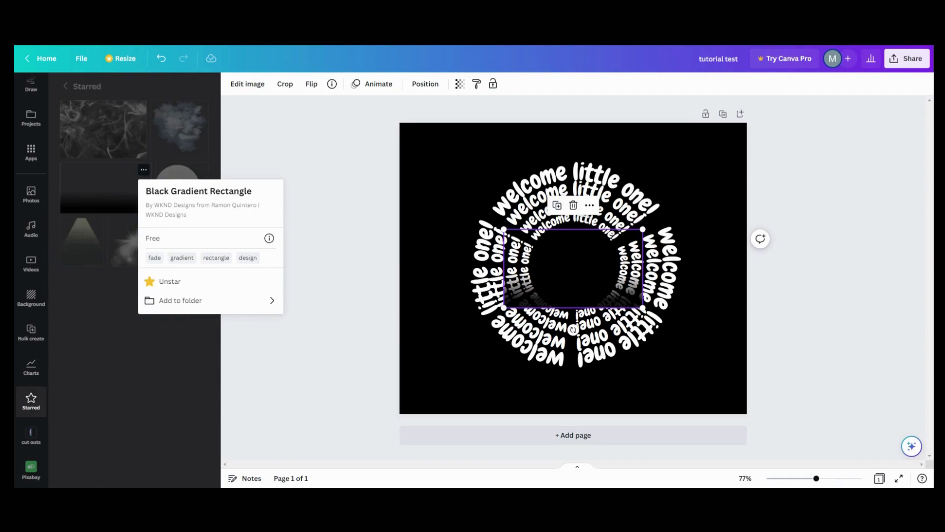
left_click(320, 283)
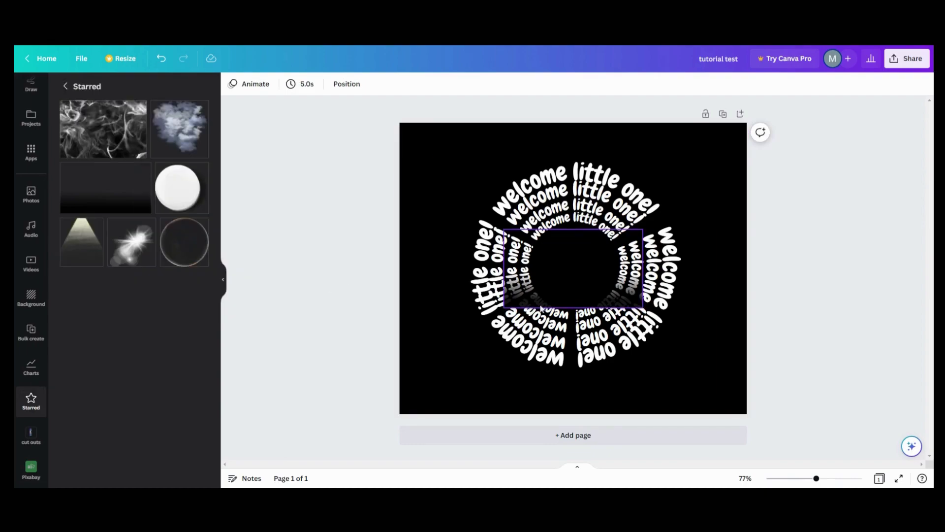
Step: Rotate the black gradient streak to -90° and place it upright over the rings' lower-left
left_click_drag(540, 308, 565, 188)
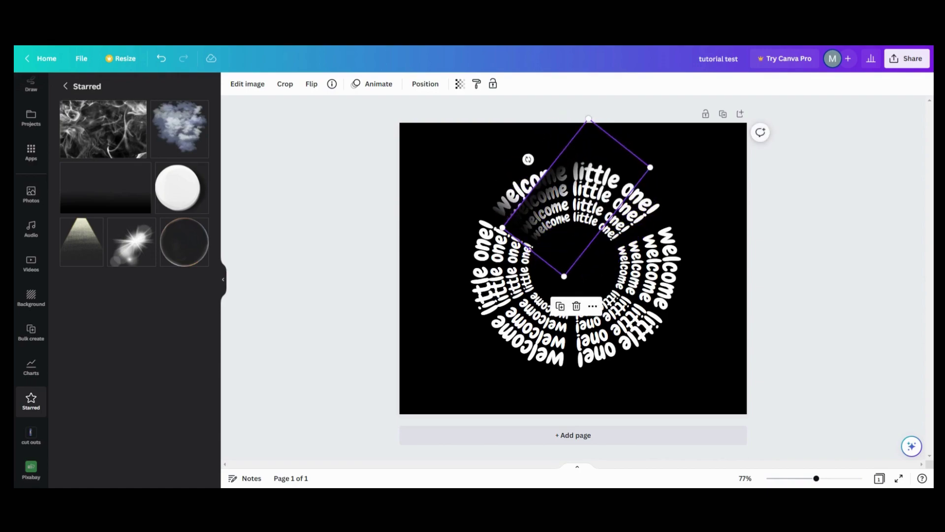
left_click_drag(530, 235, 601, 286)
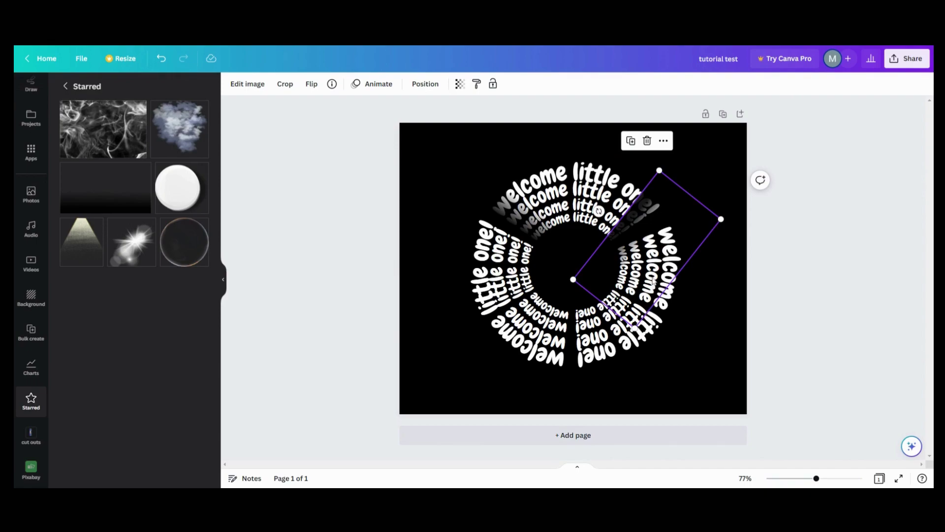
left_click_drag(599, 211, 608, 202)
left_click_drag(627, 259, 634, 279)
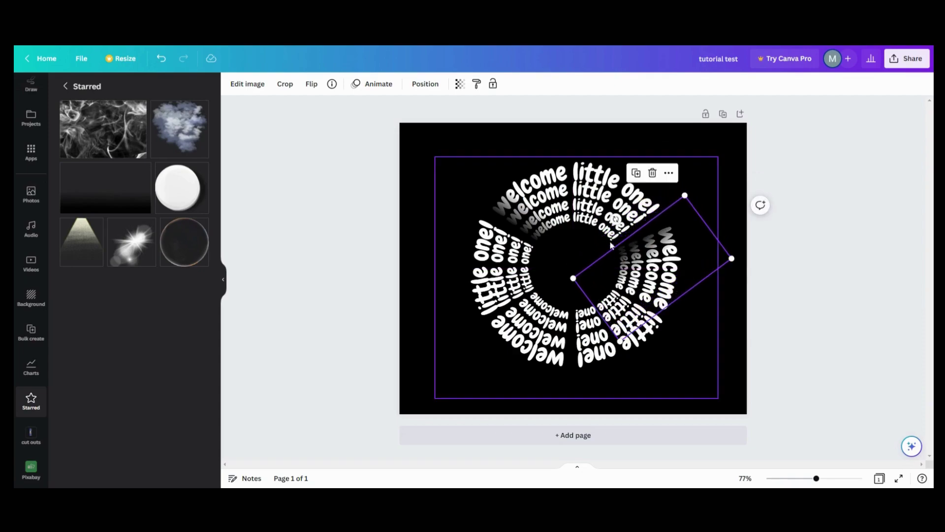
left_click_drag(616, 220, 633, 223)
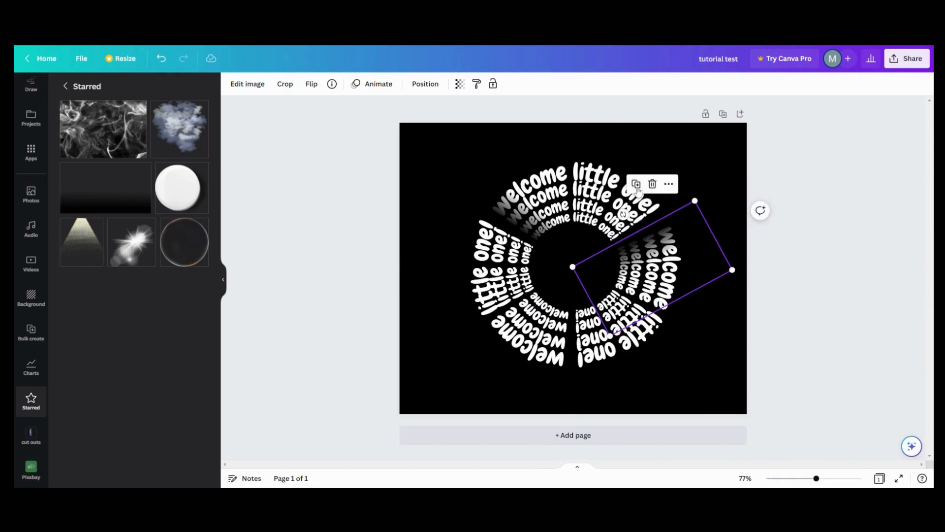
left_click_drag(600, 281, 579, 301)
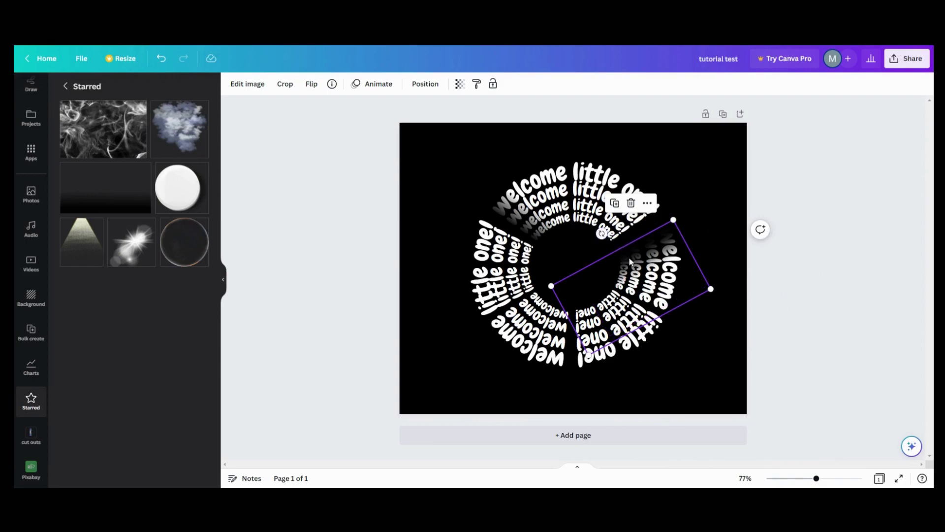
left_click_drag(650, 288, 628, 301)
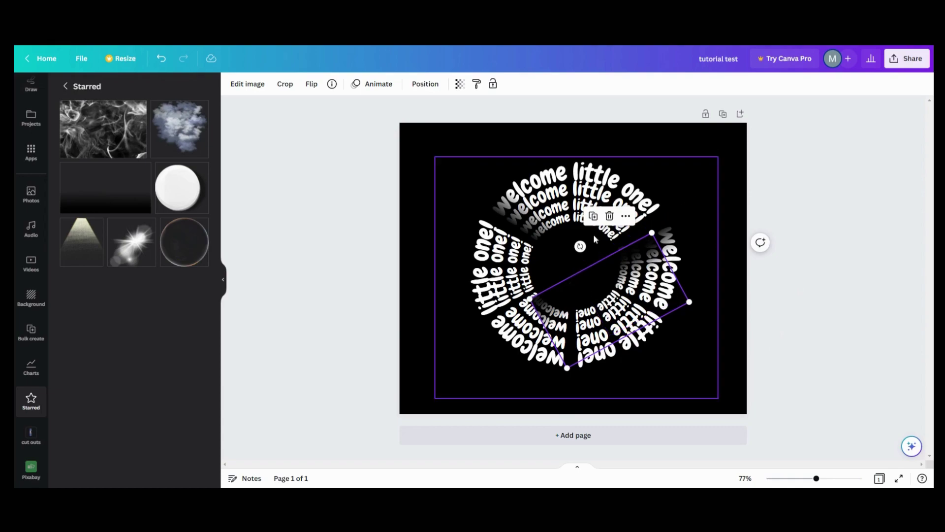
left_click_drag(581, 246, 666, 275)
left_click_drag(639, 309, 572, 331)
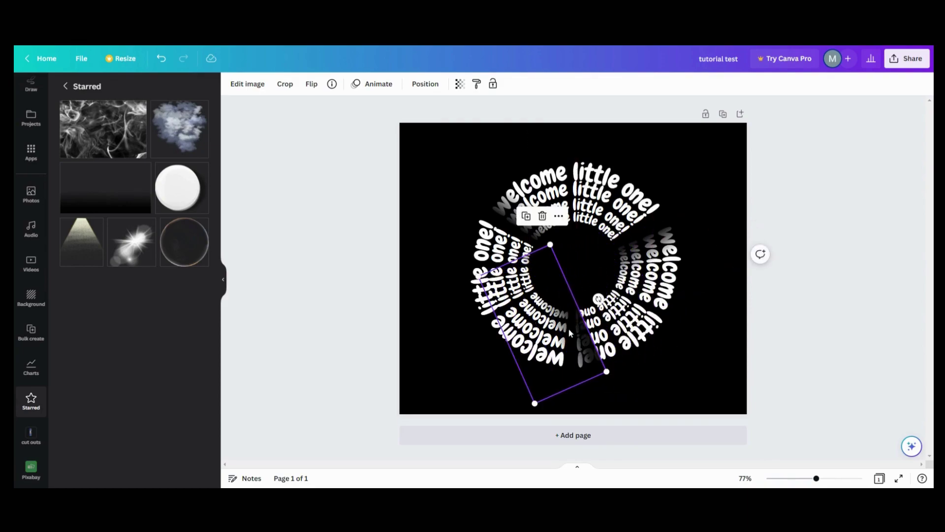
left_click_drag(598, 299, 562, 338)
Step: Duplicate the upper-left gradient streak and stand the copy upright over the top of the rings
left_click(483, 347)
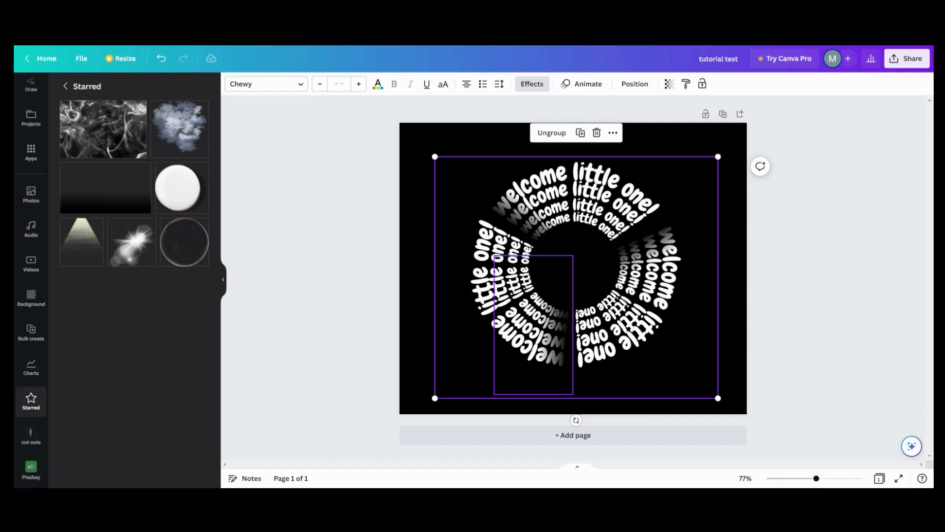
left_click(510, 217)
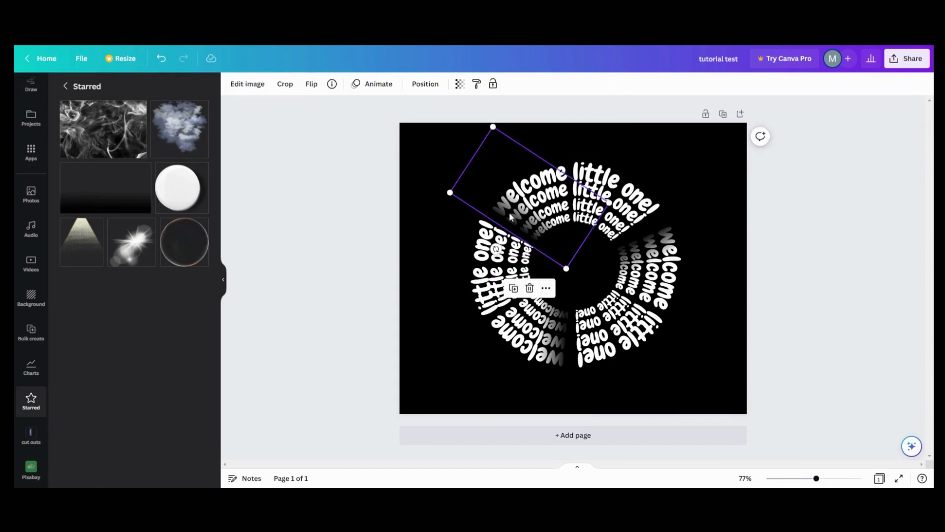
left_click(512, 288)
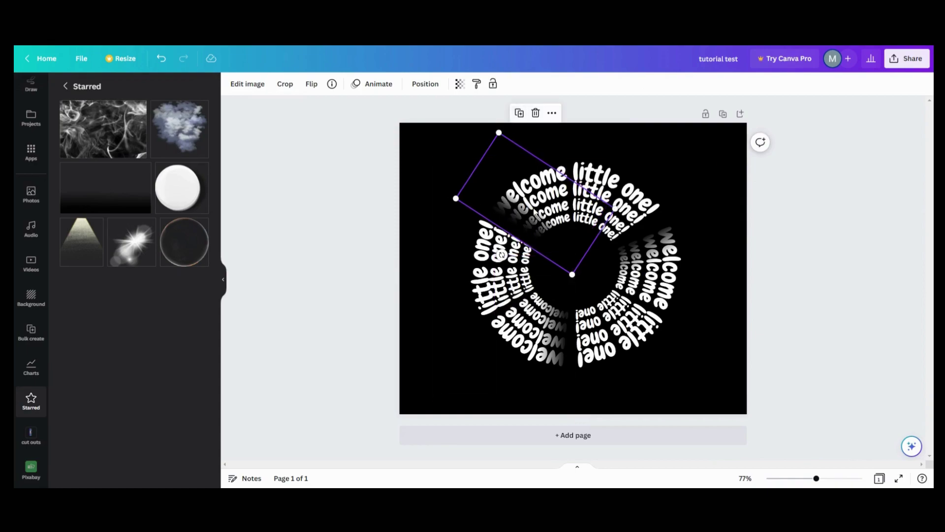
left_click_drag(521, 217, 578, 189)
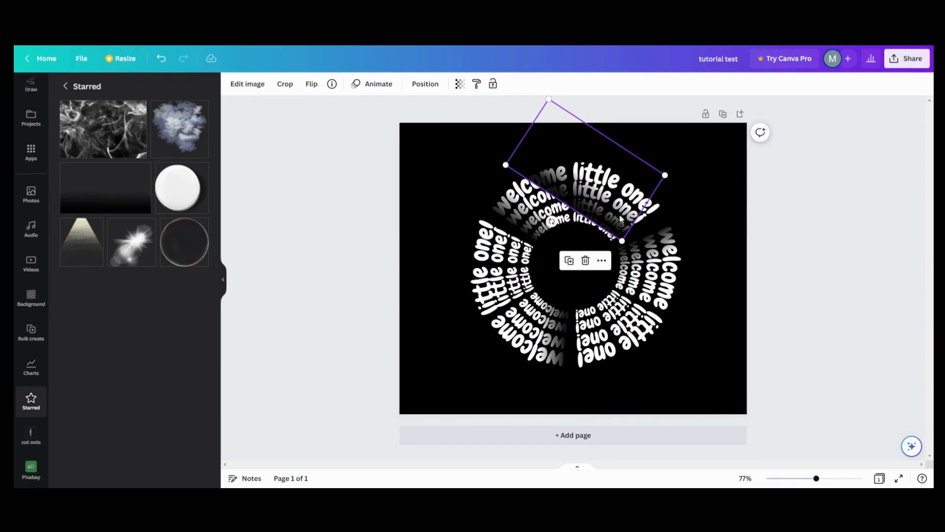
left_click_drag(552, 221, 514, 161)
left_click_drag(596, 179, 611, 191)
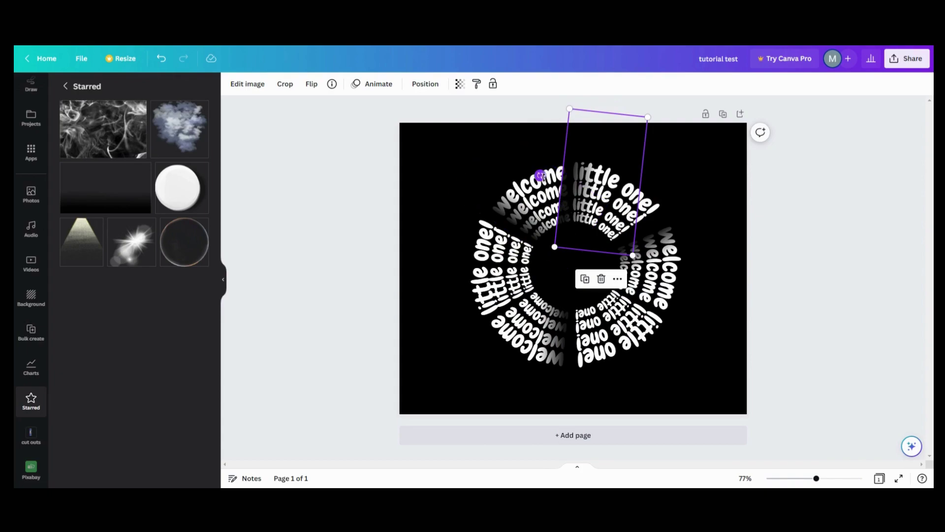
left_click_drag(540, 176, 540, 180)
left_click_drag(584, 211, 592, 215)
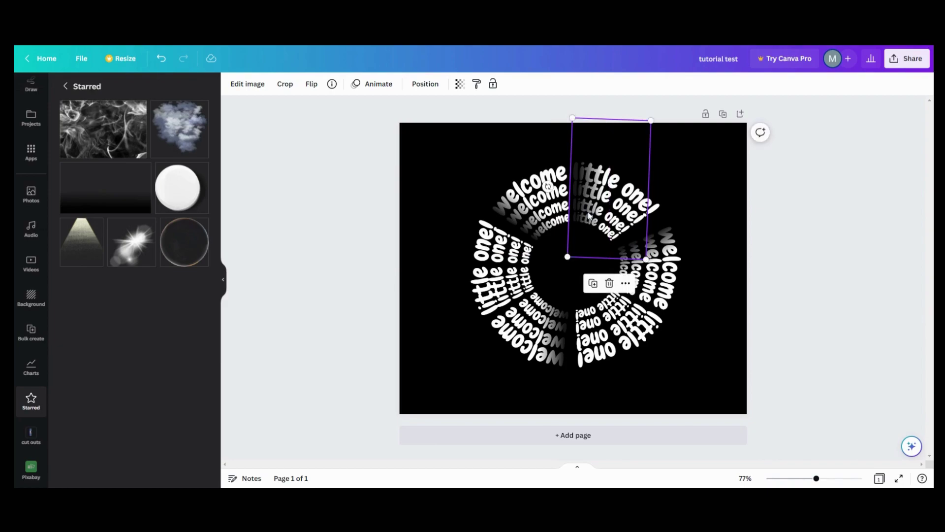
Step: Set the top gradient streak's transparency to 80 and nudge it slightly right and up
left_click(460, 84)
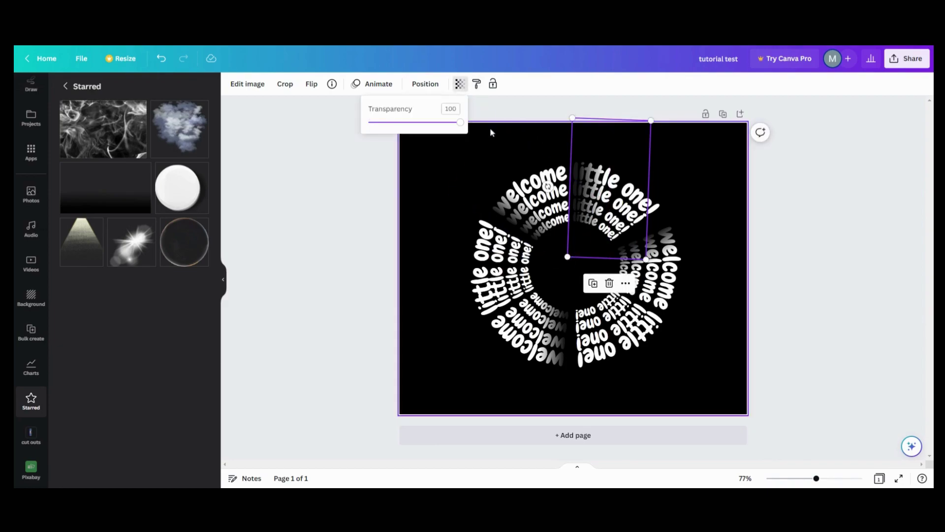
left_click_drag(460, 127, 444, 126)
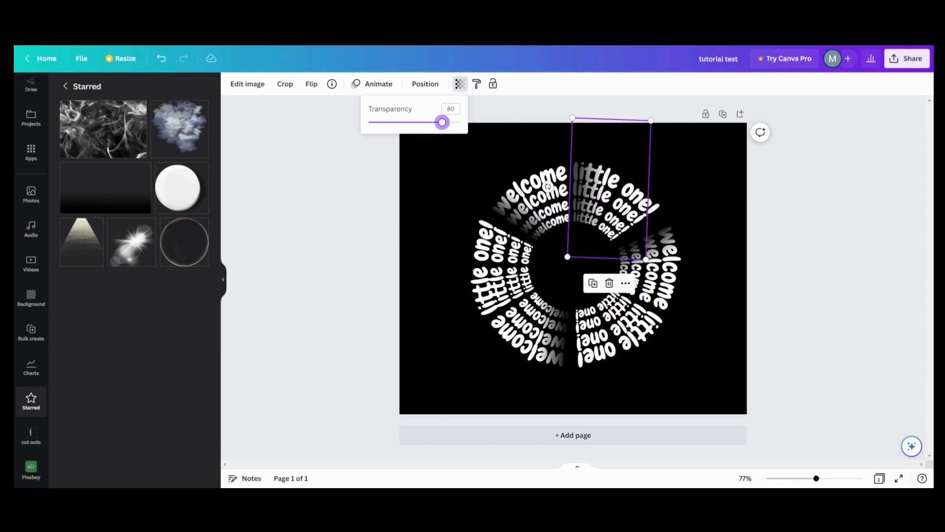
left_click_drag(608, 252, 592, 289)
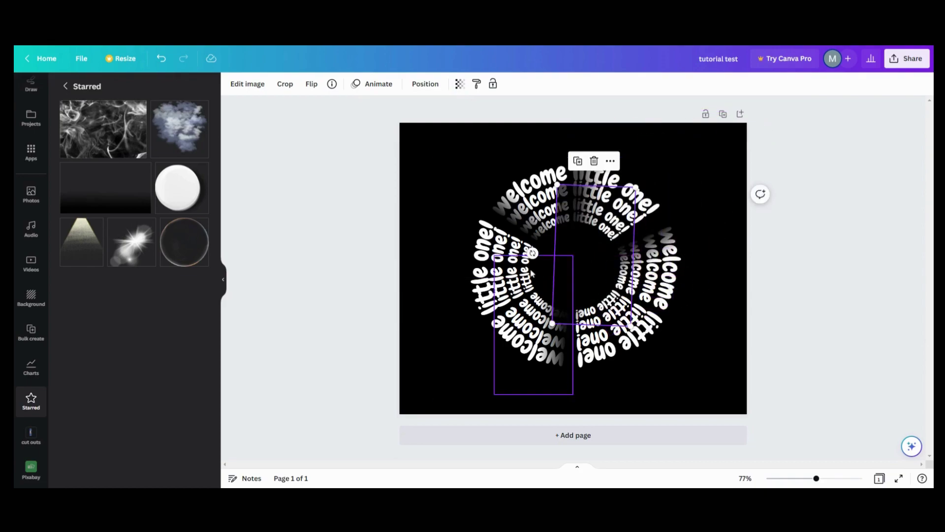
Step: Rotate the new streak to about -43° and move it along the ring's lower part
left_click_drag(532, 254, 624, 202)
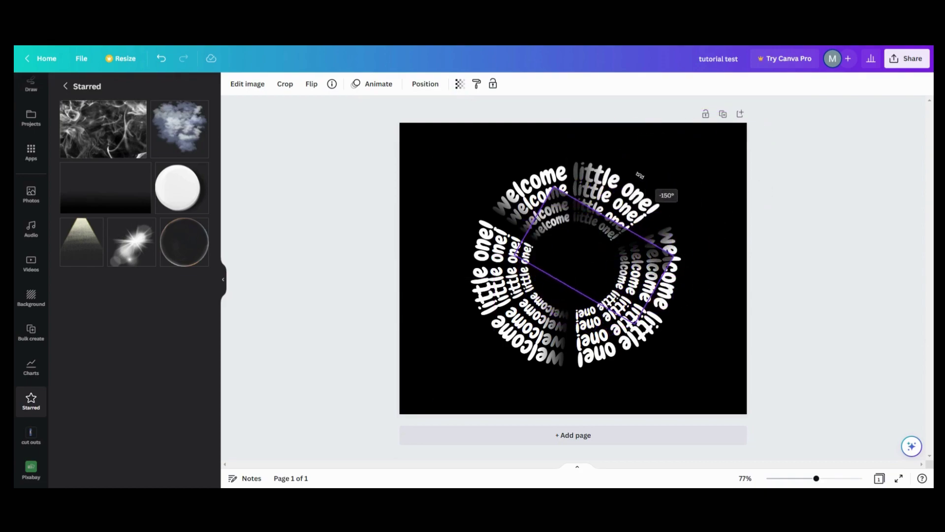
left_click_drag(584, 281, 607, 360)
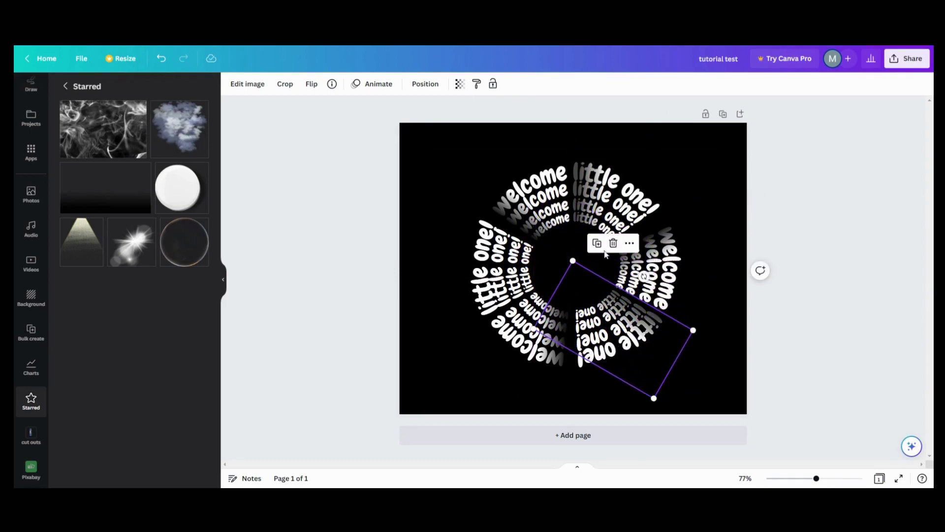
left_click(596, 360)
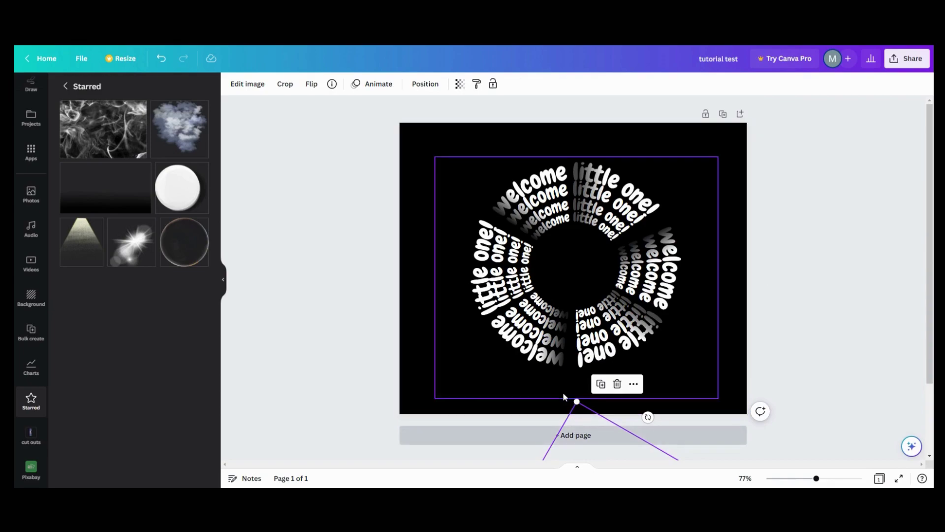
left_click_drag(578, 414, 533, 254)
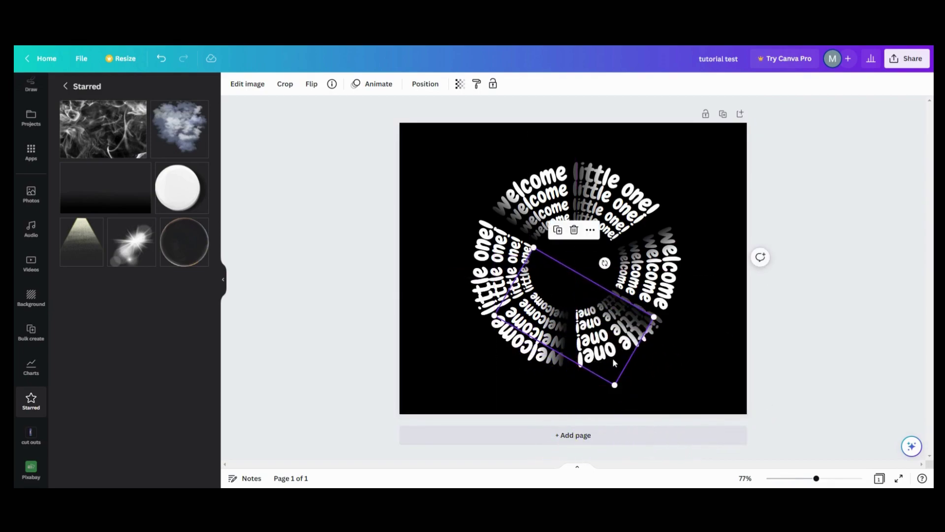
left_click_drag(613, 360, 565, 358)
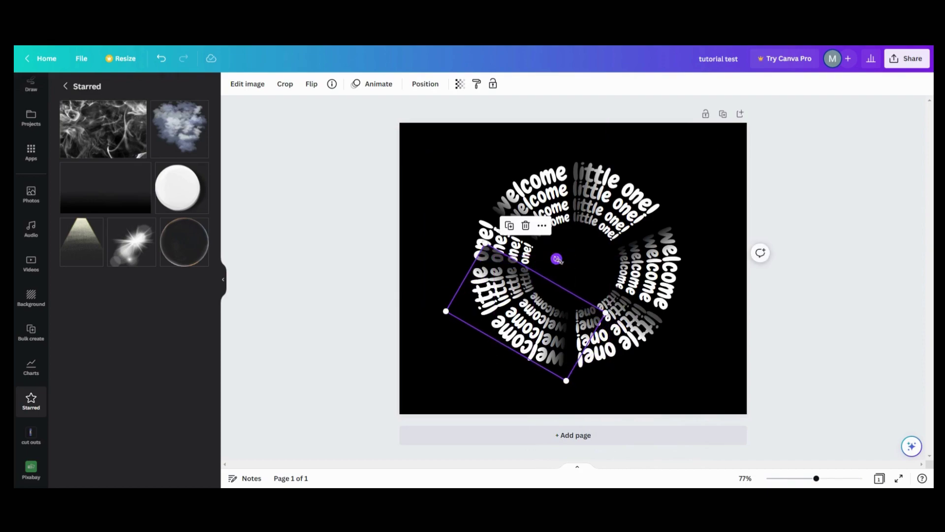
left_click_drag(557, 259, 571, 366)
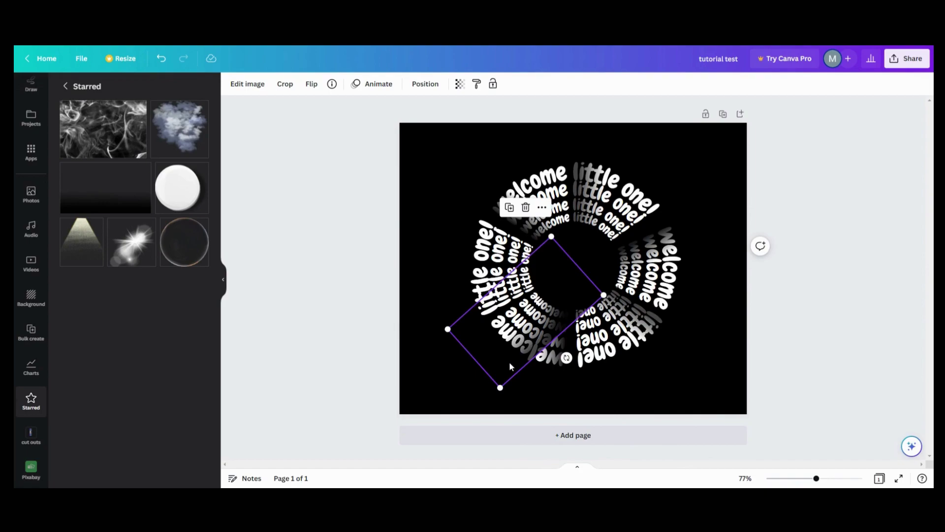
left_click_drag(509, 365, 478, 325)
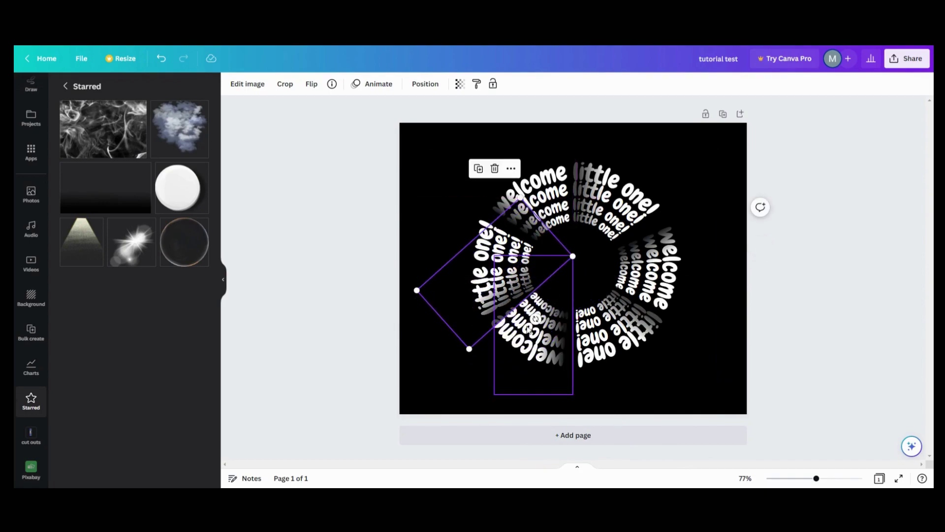
left_click_drag(536, 319, 468, 321)
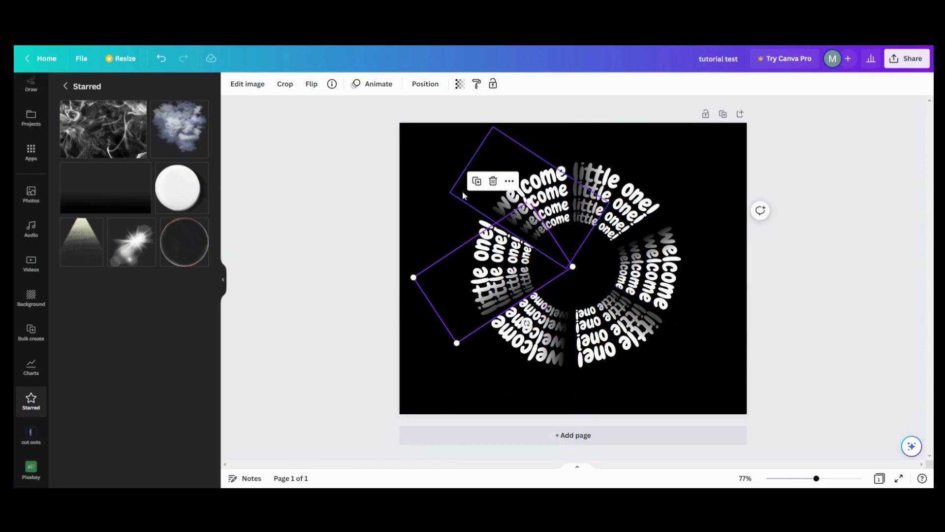
Step: Reposition the streak over the rings' upper right, rotated to about 126°
left_click_drag(463, 195, 342, 138)
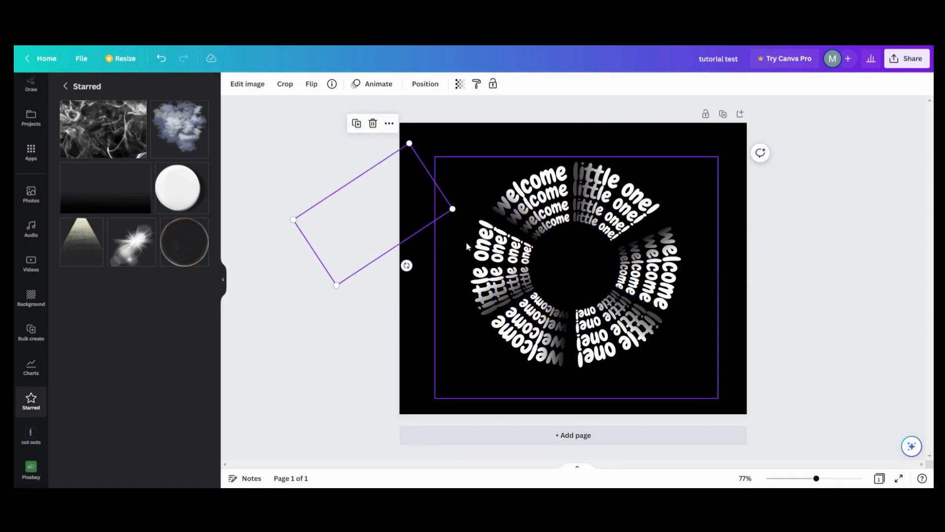
left_click_drag(409, 222, 623, 208)
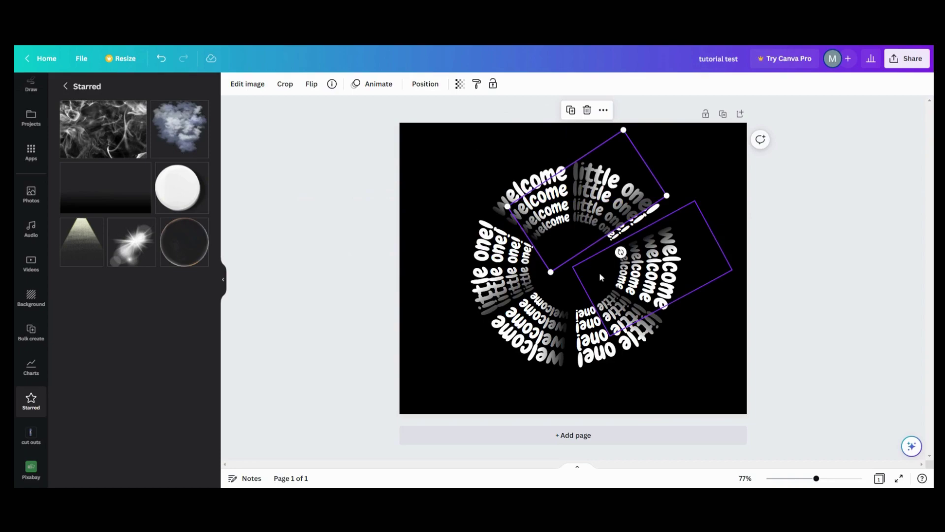
left_click_drag(620, 252, 626, 224)
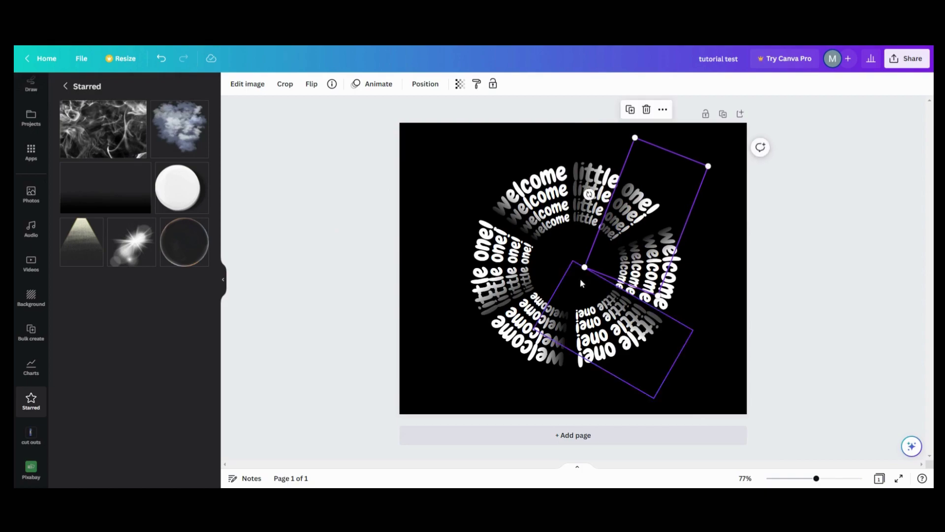
left_click_drag(589, 194, 593, 184)
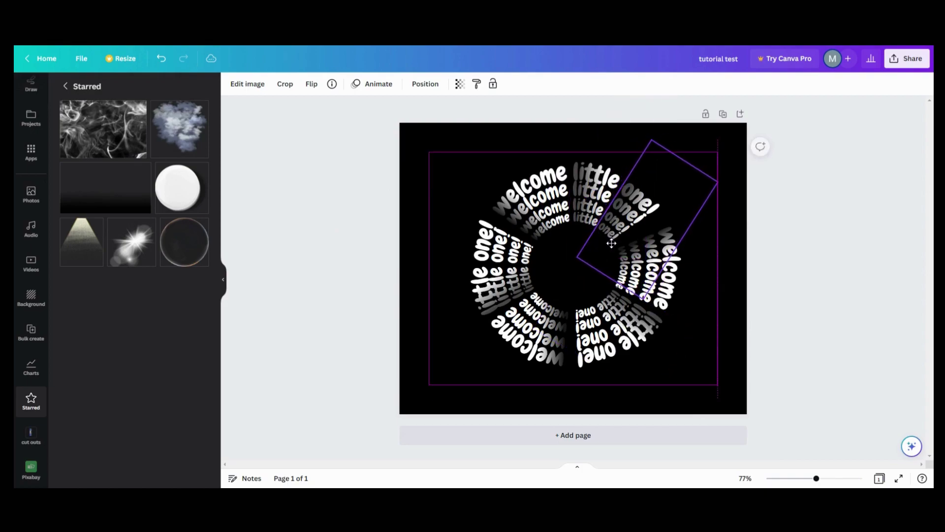
Step: Lower the streak's transparency to about 72 and deselect it
left_click(611, 244)
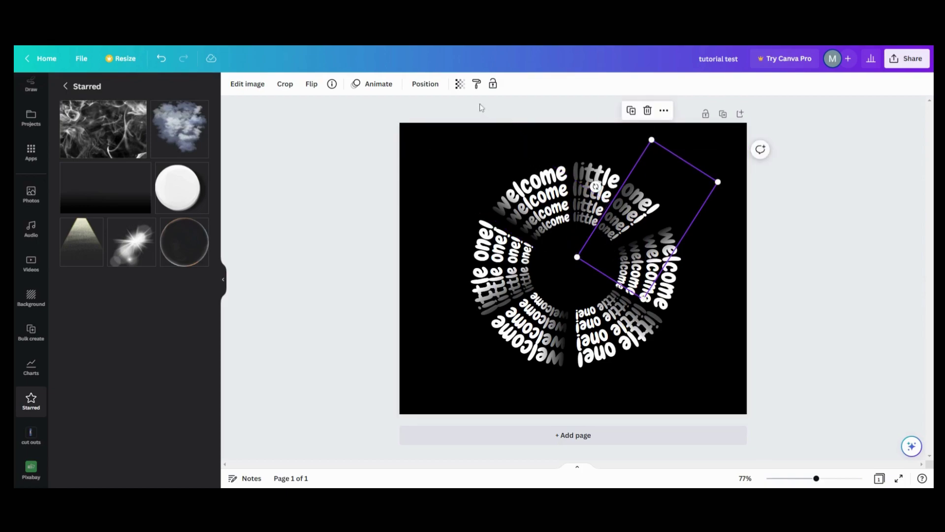
left_click(460, 84)
left_click_drag(443, 124, 435, 127)
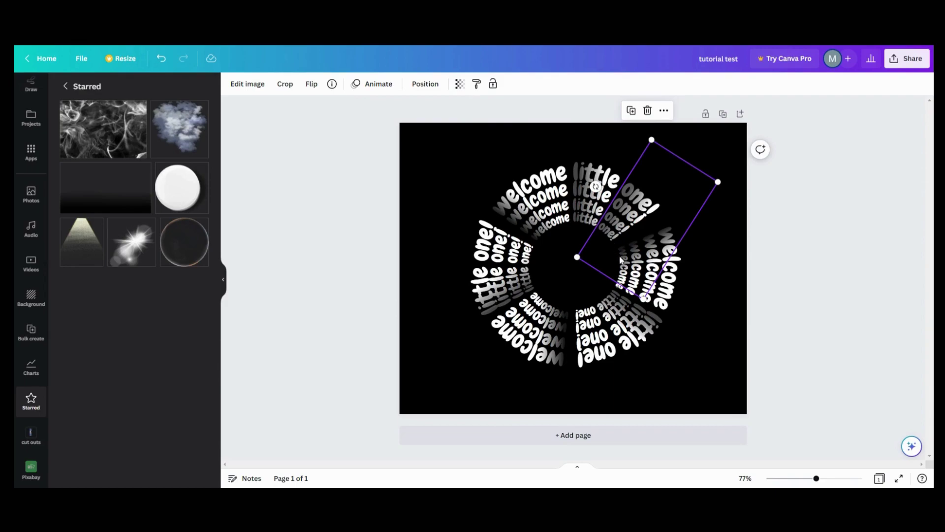
key("Escape")
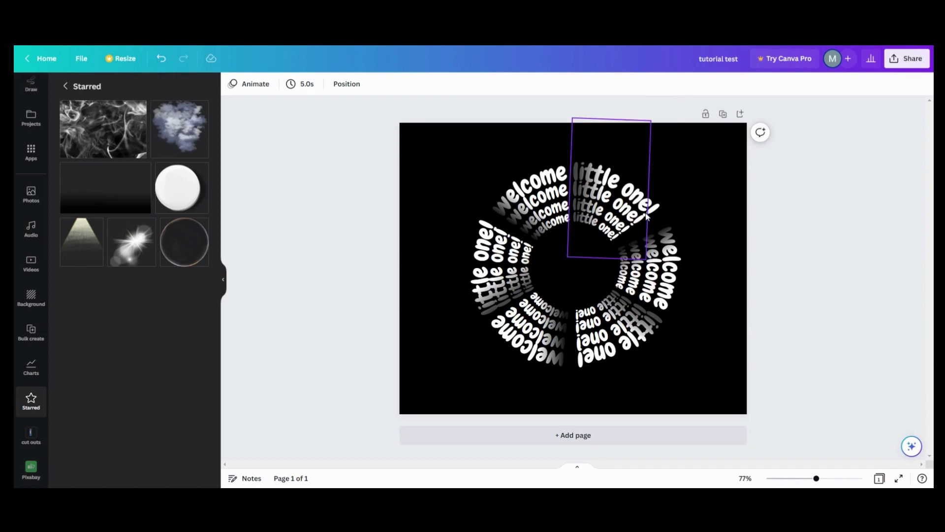
Step: Undo the last change, then move the streak down-left and rotate it to about -121°
left_click(163, 60)
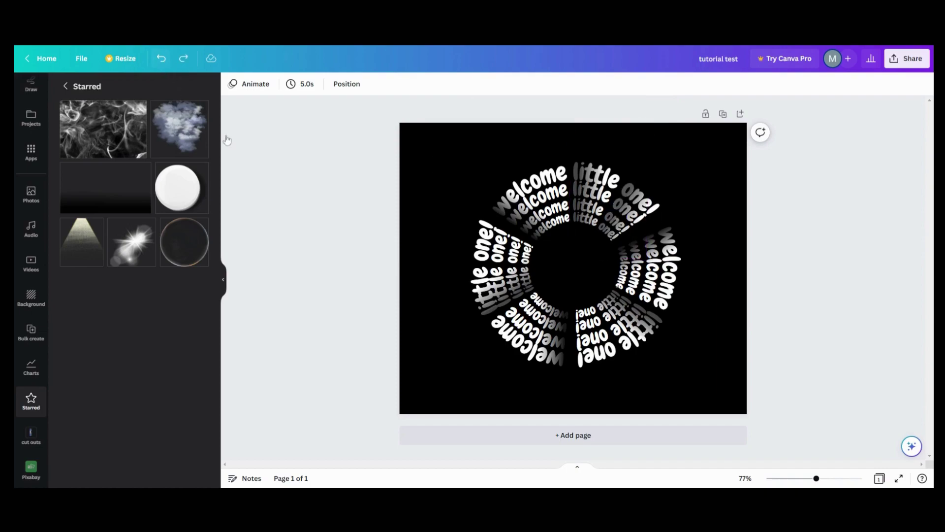
left_click(621, 207)
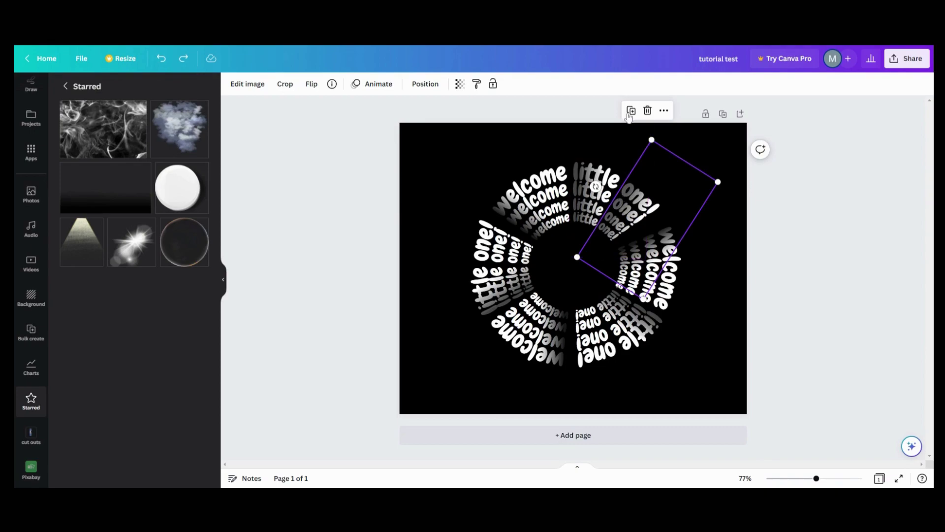
left_click_drag(635, 244, 586, 285)
left_click_drag(552, 236, 646, 224)
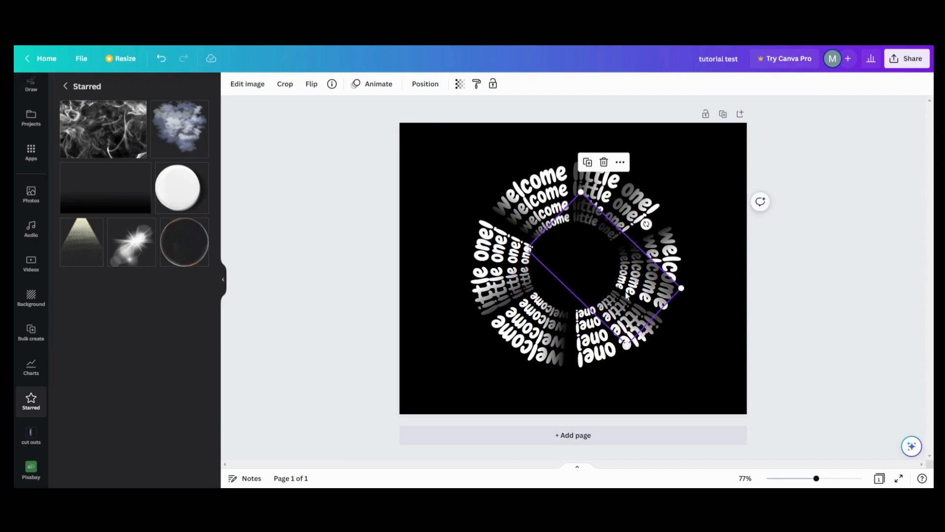
left_click_drag(627, 293, 581, 342)
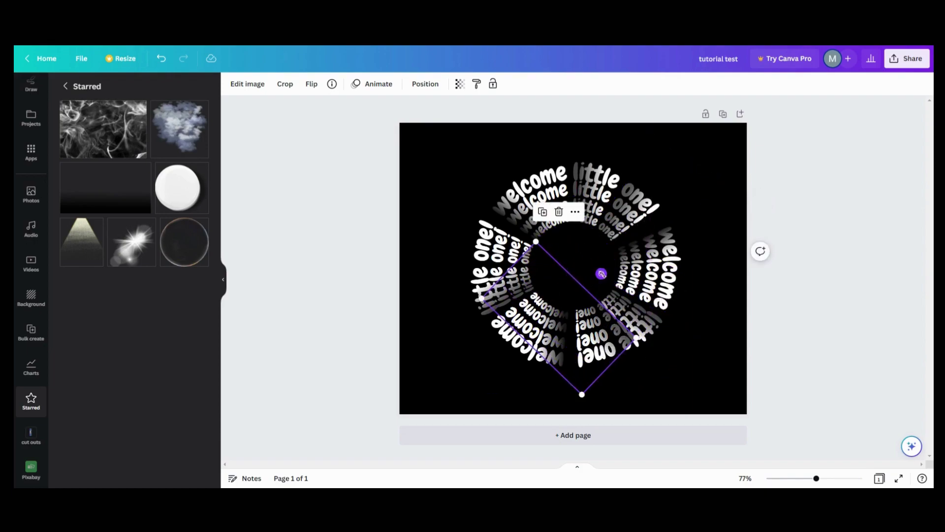
left_click_drag(601, 274, 604, 288)
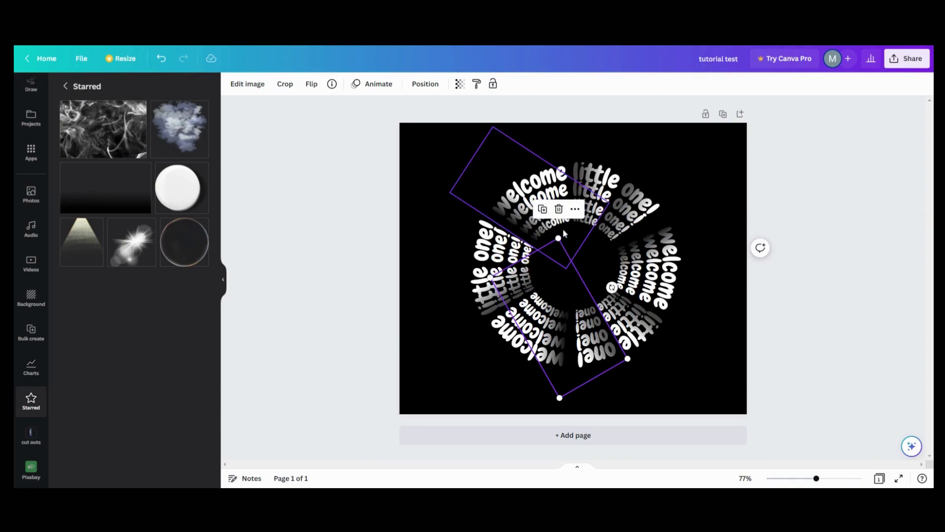
Step: Duplicate the streak and angle the copy across the lower middle, pointing at the centre
left_click(543, 211)
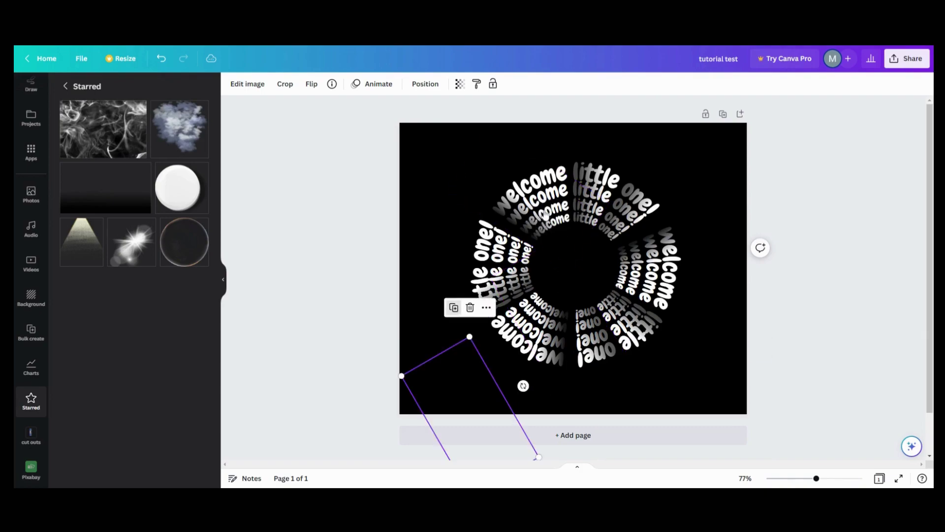
left_click_drag(463, 388, 504, 274)
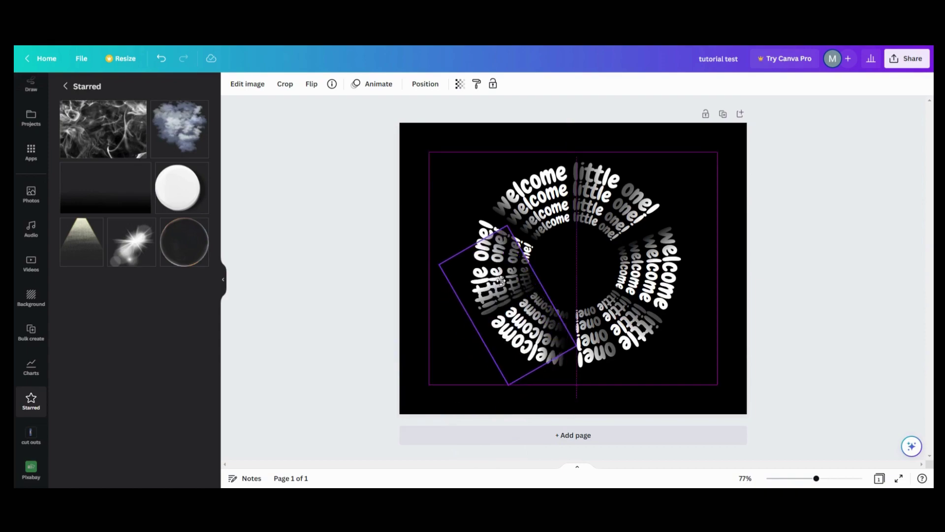
left_click_drag(561, 274, 477, 290)
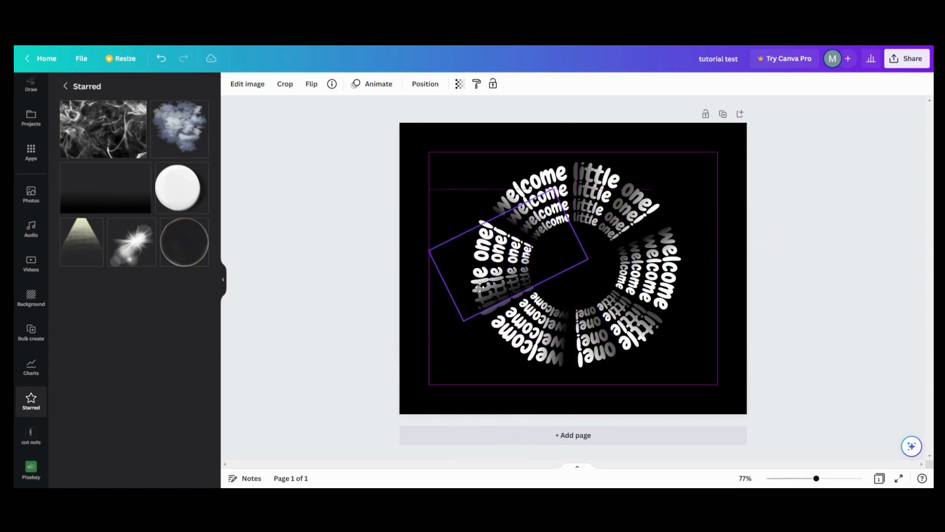
left_click_drag(536, 311, 509, 314)
left_click_drag(472, 287, 469, 333)
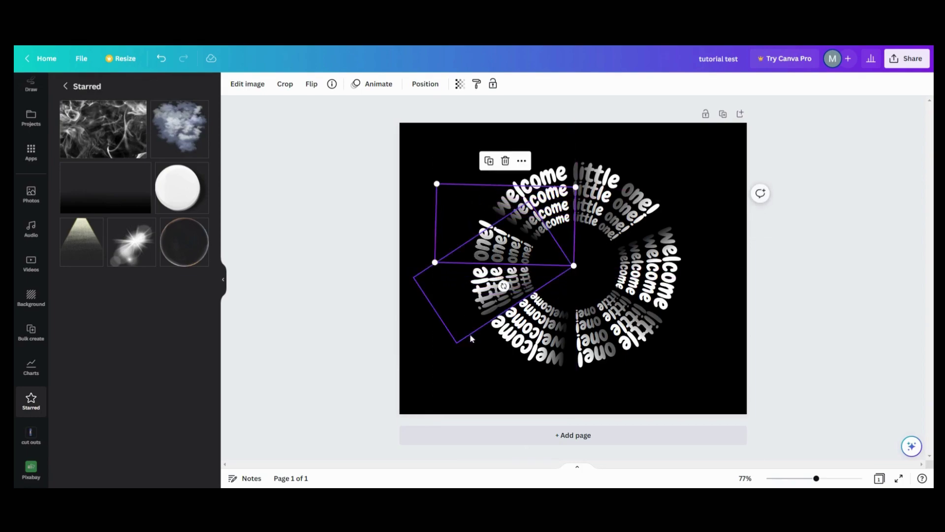
left_click(478, 352)
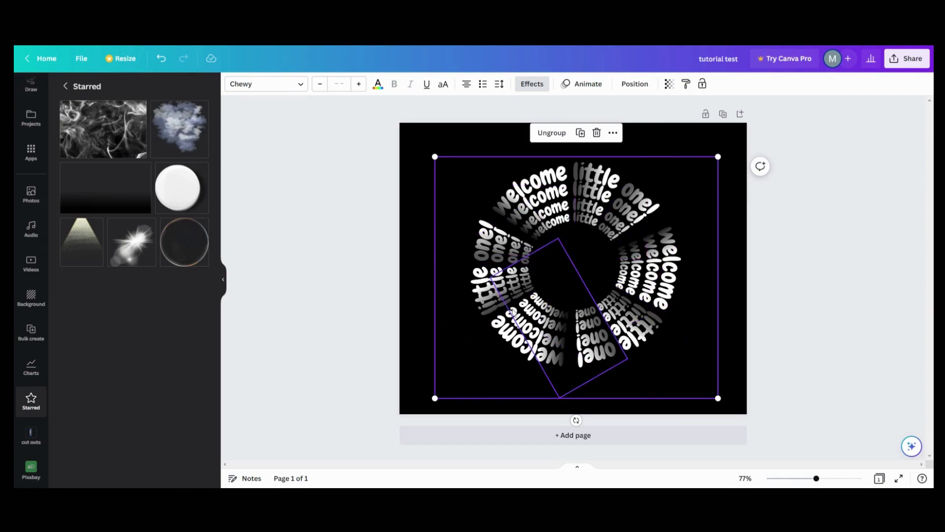
Step: Change the page background to pink and select all rings and streaks together
left_click(418, 170)
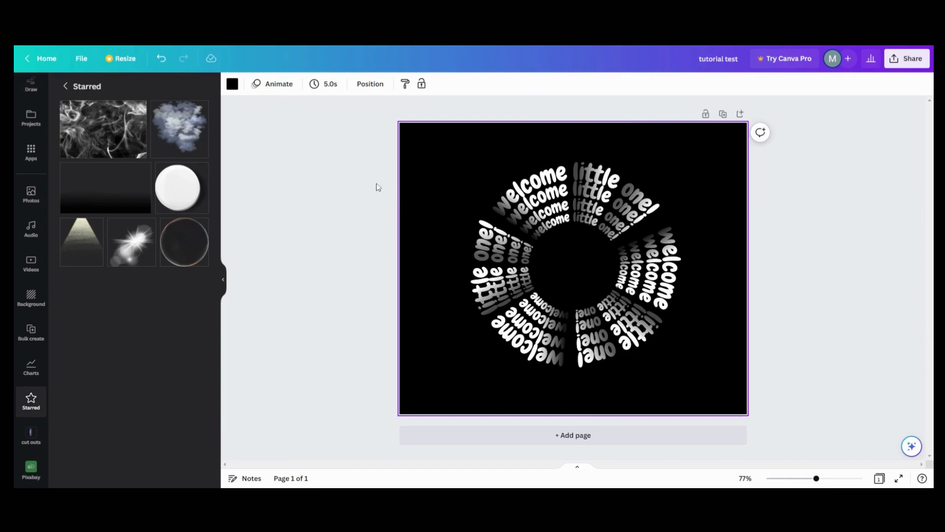
left_click(233, 85)
left_click(122, 283)
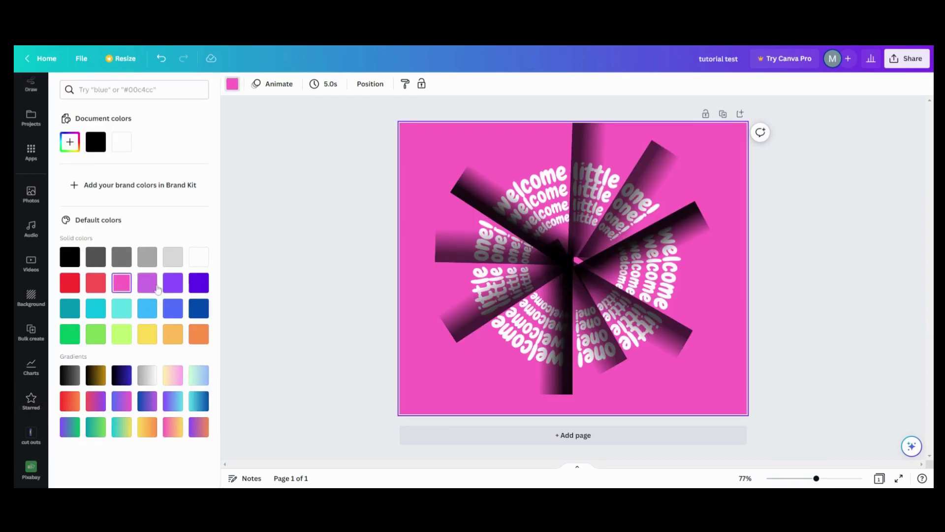
left_click_drag(352, 167, 897, 397)
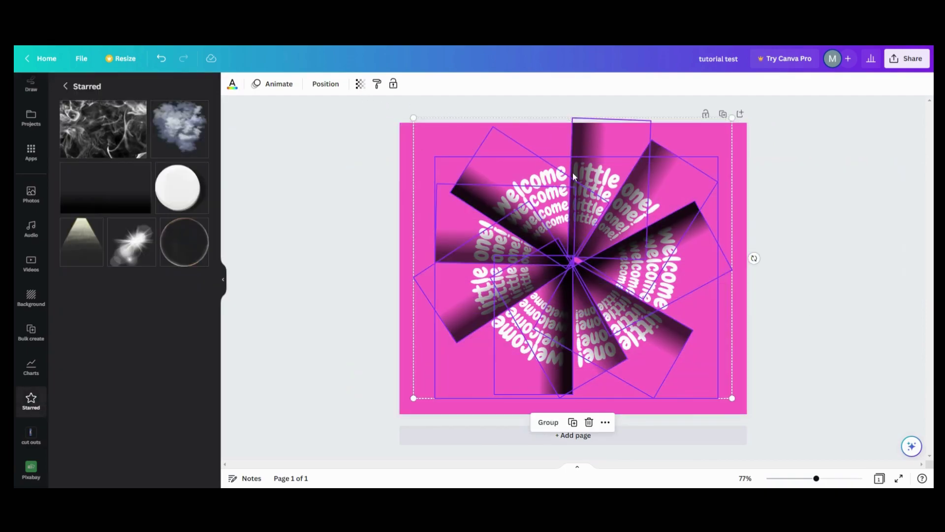
Step: Group the rings and streaks and scale the group past every page edge, zoomed out to 41%
left_click(546, 423)
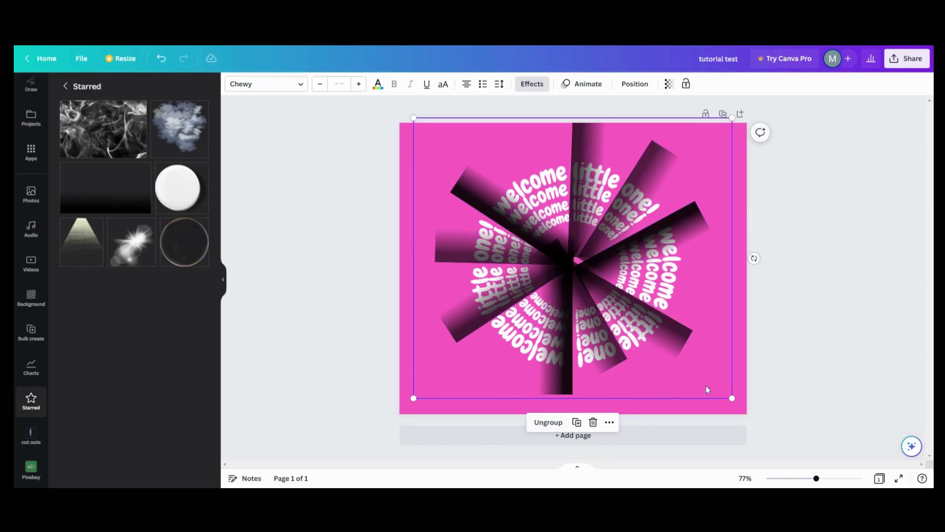
left_click_drag(739, 408, 774, 435)
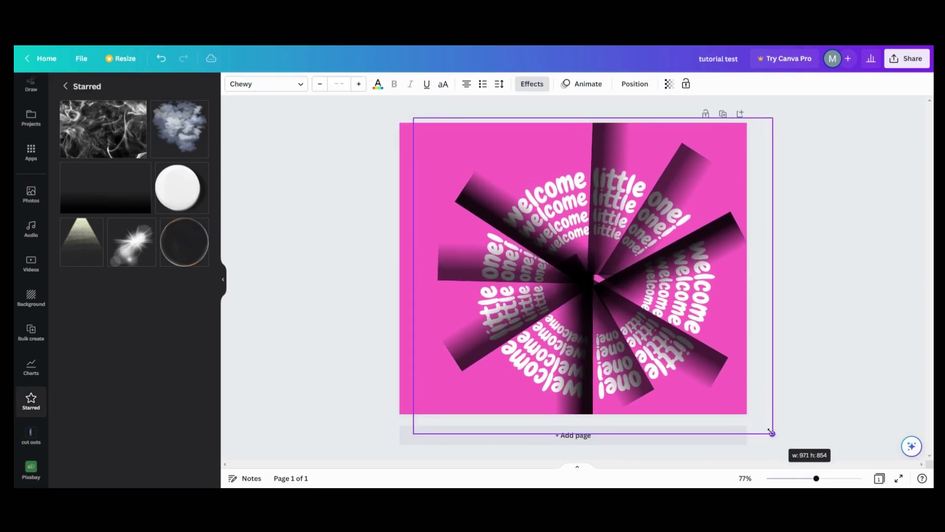
left_click_drag(416, 121, 353, 125)
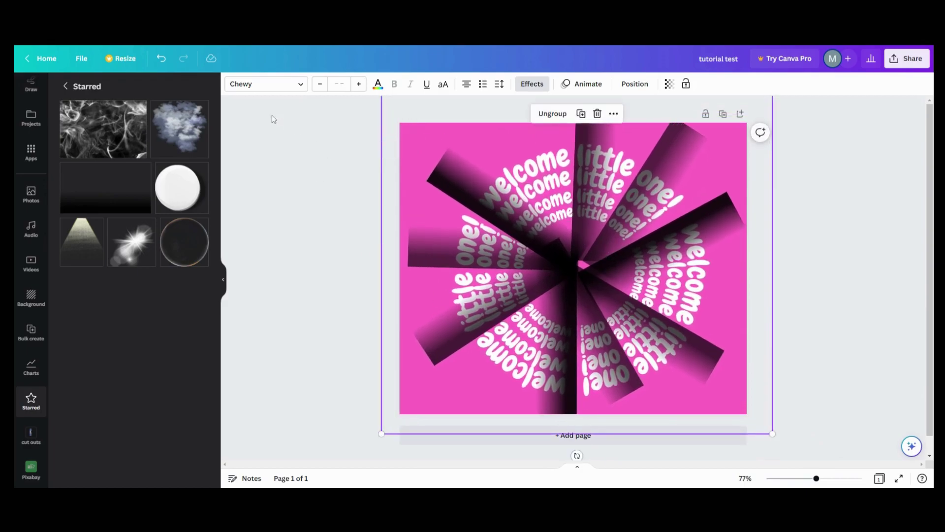
scroll(20, 205, "up", 3)
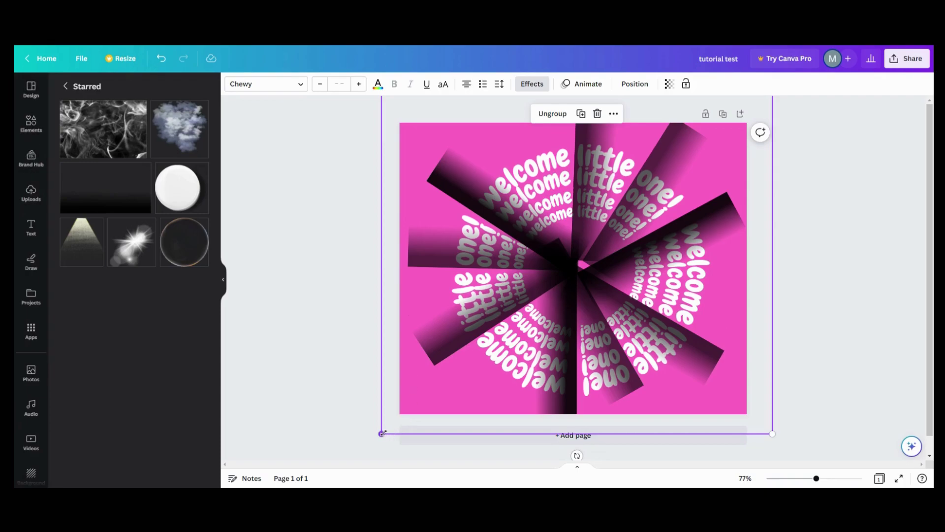
left_click_drag(381, 433, 321, 455)
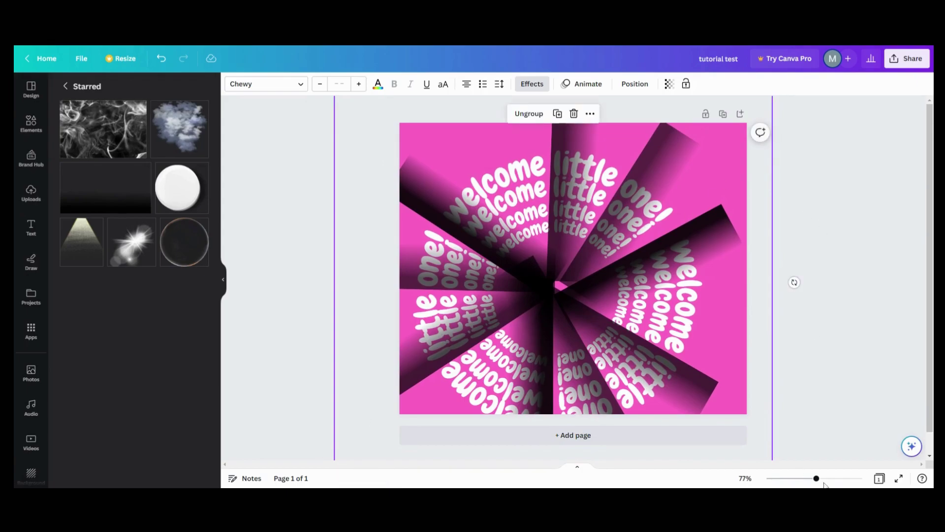
left_click_drag(817, 481, 803, 484)
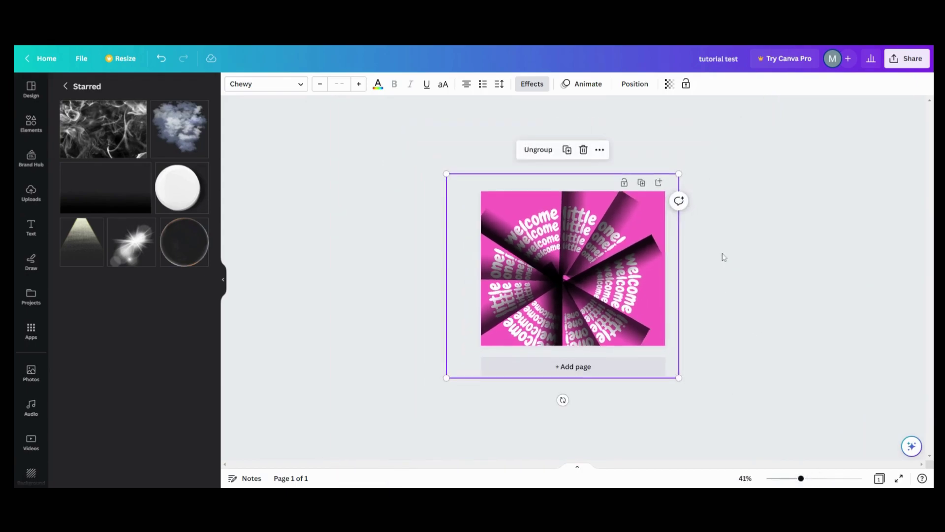
left_click_drag(679, 173, 708, 148)
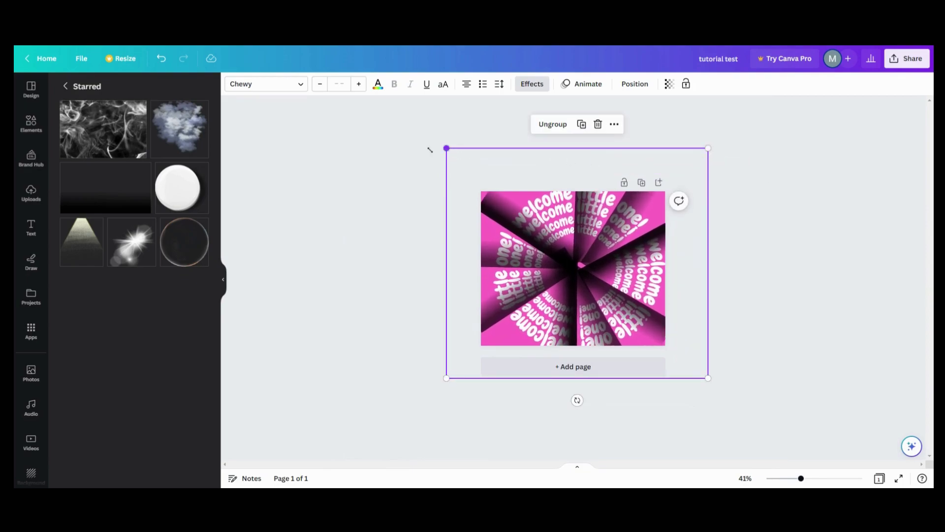
left_click_drag(429, 150, 416, 150)
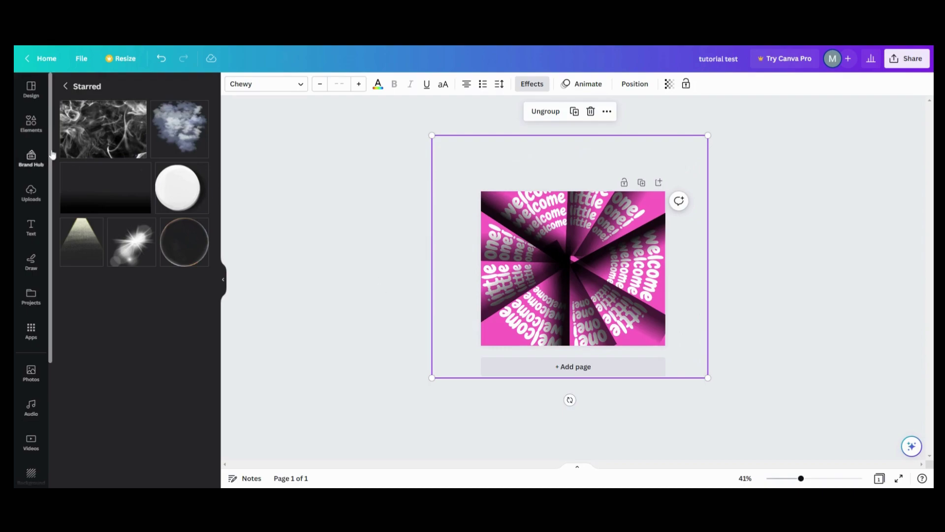
Step: Add a dark purple circle from Elements and centre it where the streaks meet
left_click(31, 125)
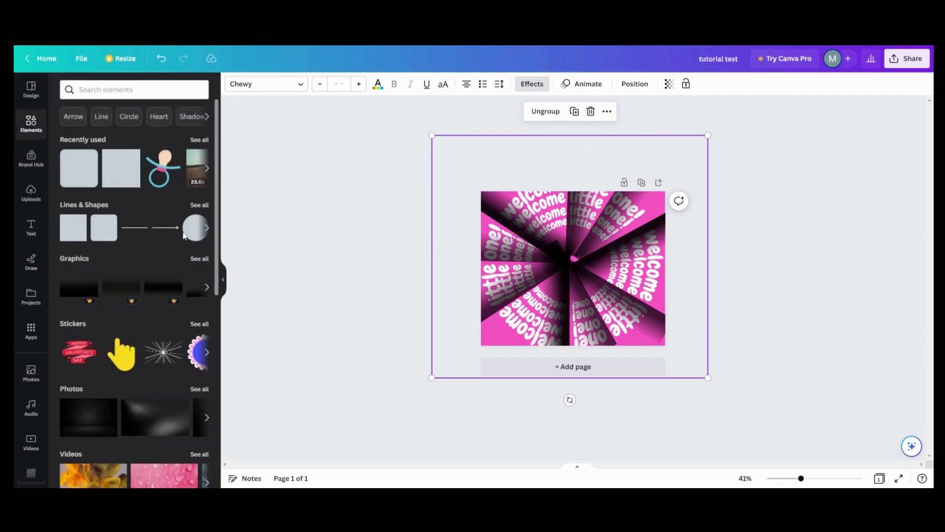
left_click(197, 228)
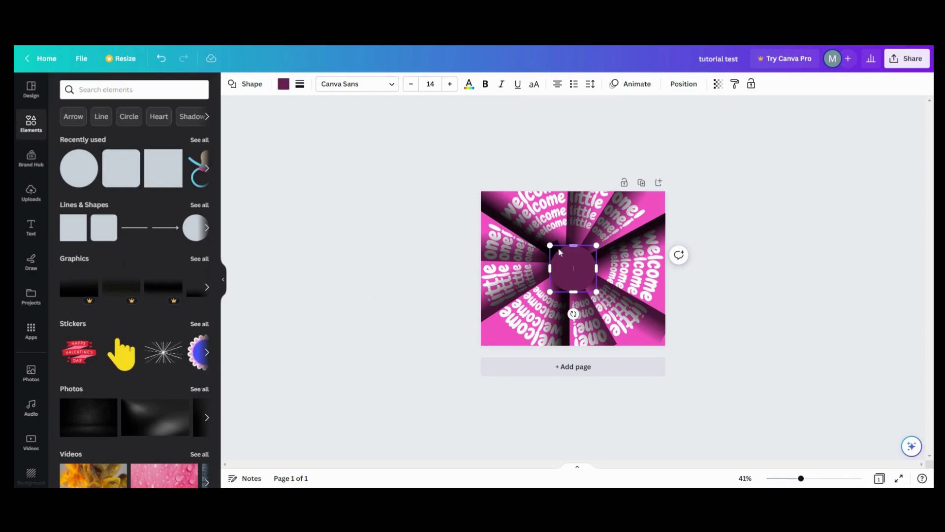
left_click_drag(561, 262, 557, 258)
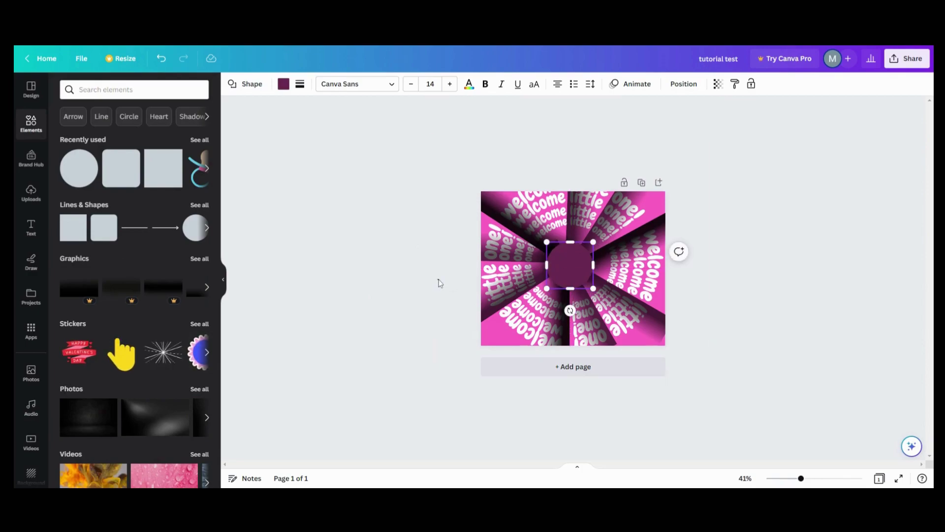
left_click(436, 284)
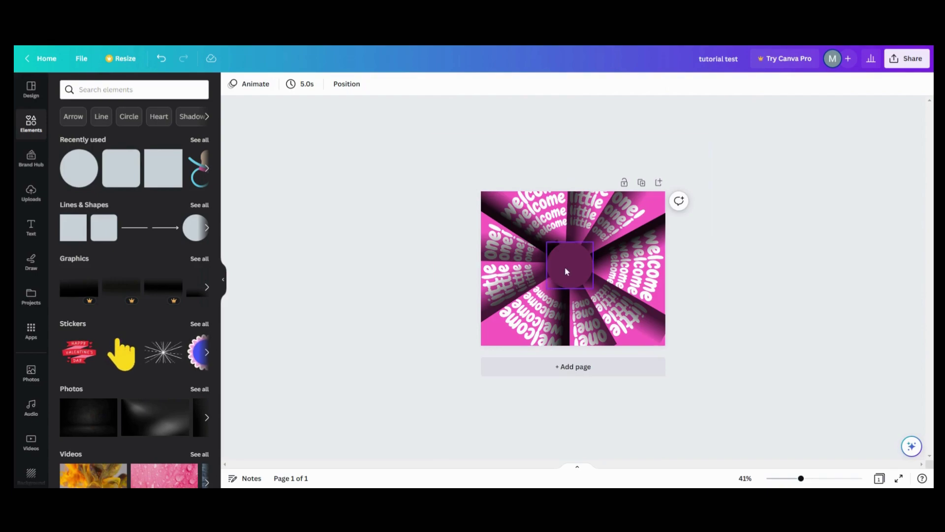